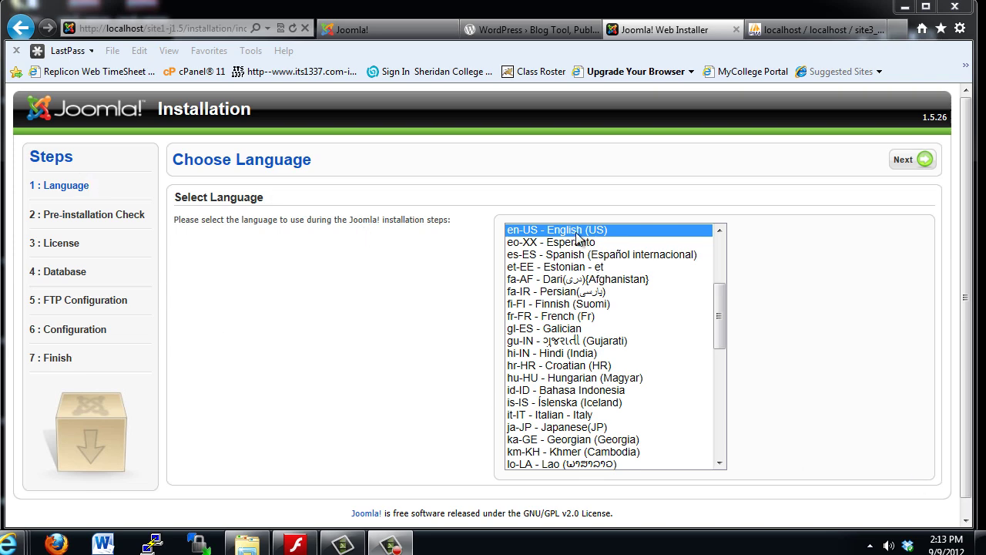
pyautogui.click(924, 160)
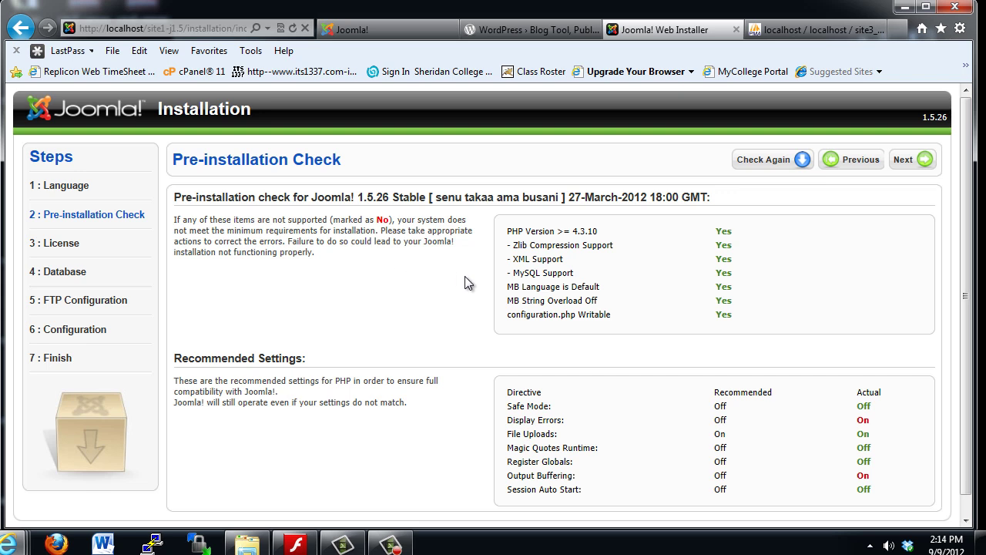
pyautogui.click(870, 545)
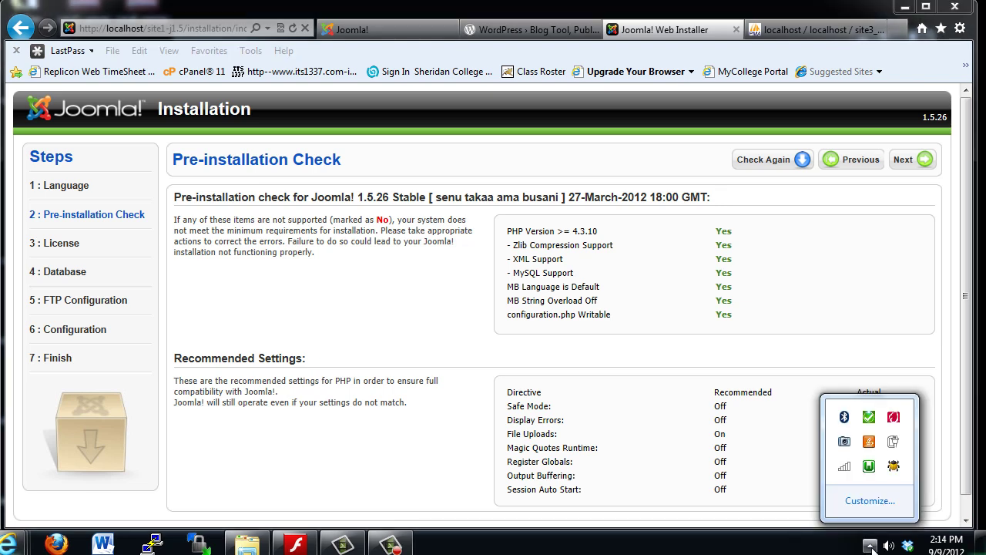
pyautogui.click(868, 466)
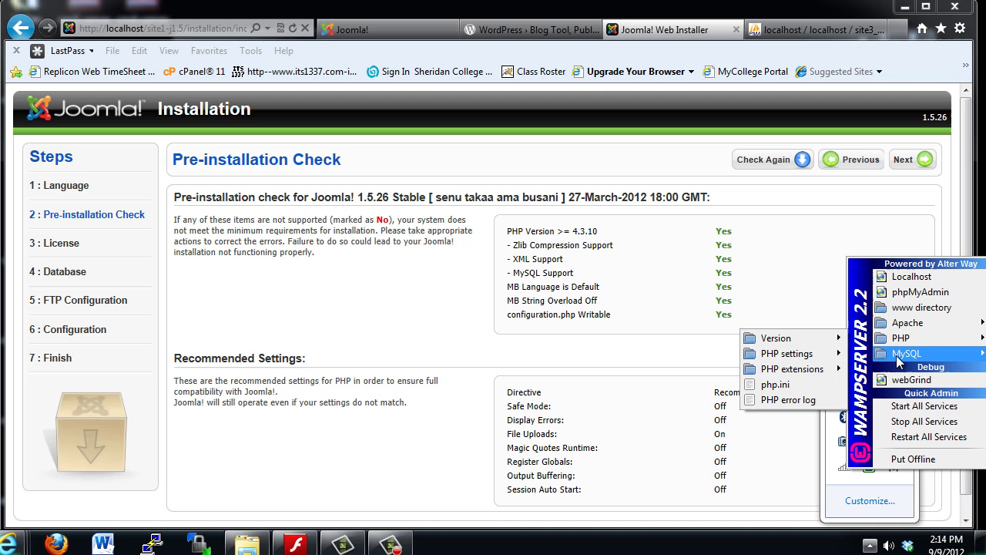
pyautogui.moveTo(898, 341)
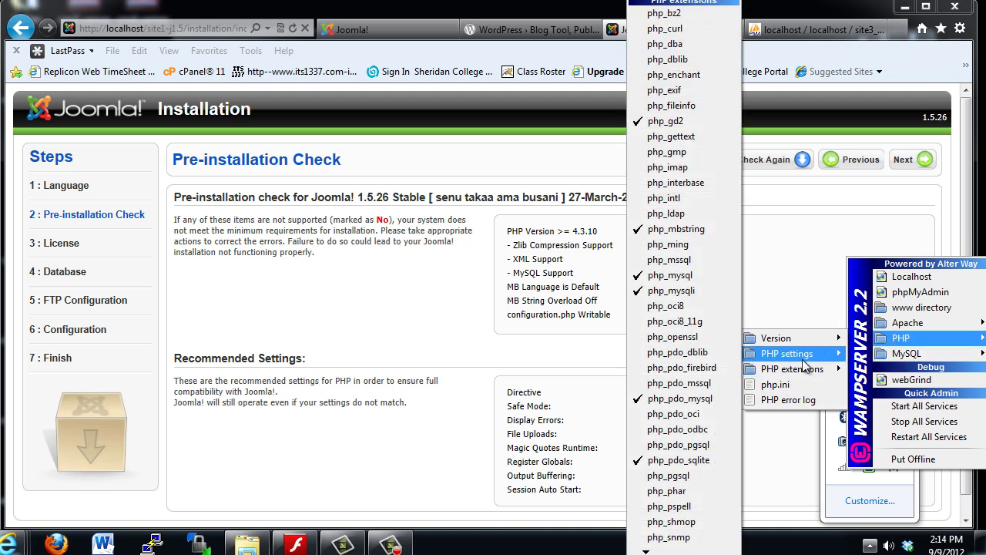
pyautogui.moveTo(805, 346)
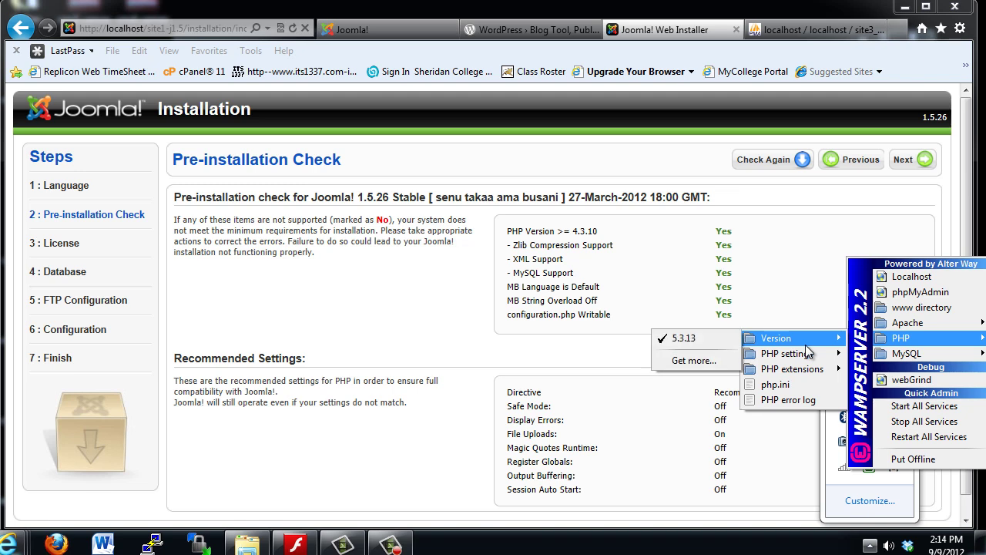
pyautogui.click(790, 246)
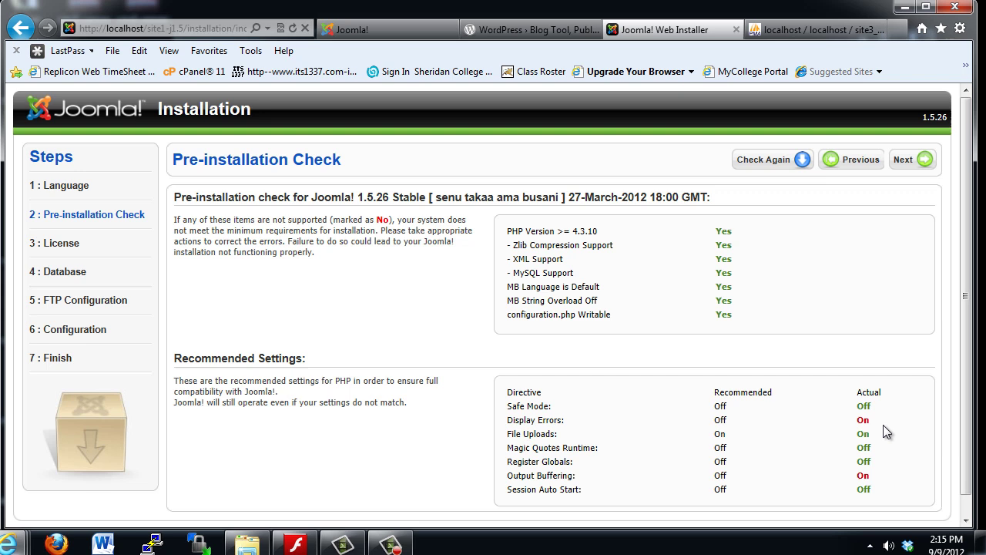
# - Note that Display Errors and Output Buffering are On, then rerun the pre-installation check
pyautogui.doubleClick(862, 421)
pyautogui.doubleClick(862, 475)
pyautogui.click(406, 445)
pyautogui.click(769, 165)
pyautogui.click(870, 545)
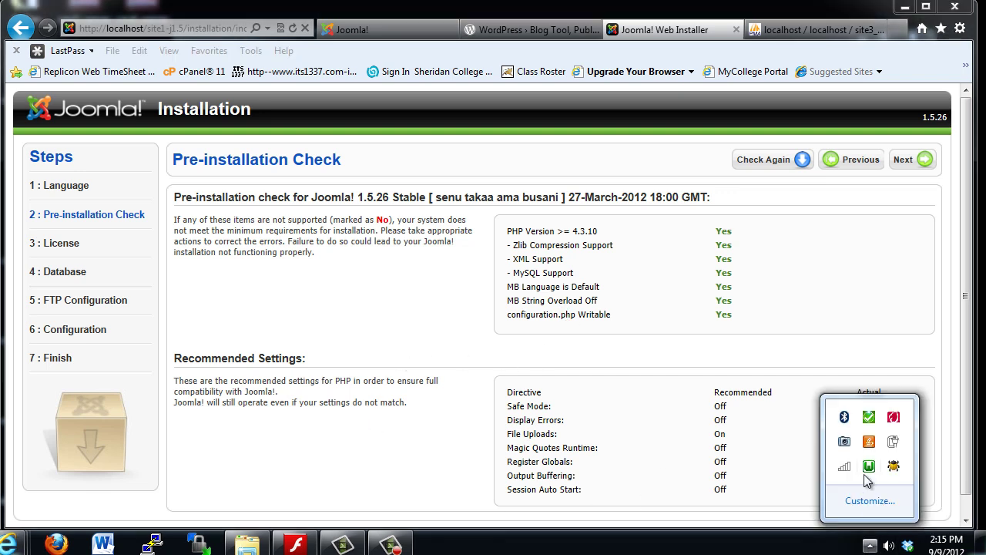
pyautogui.click(445, 360)
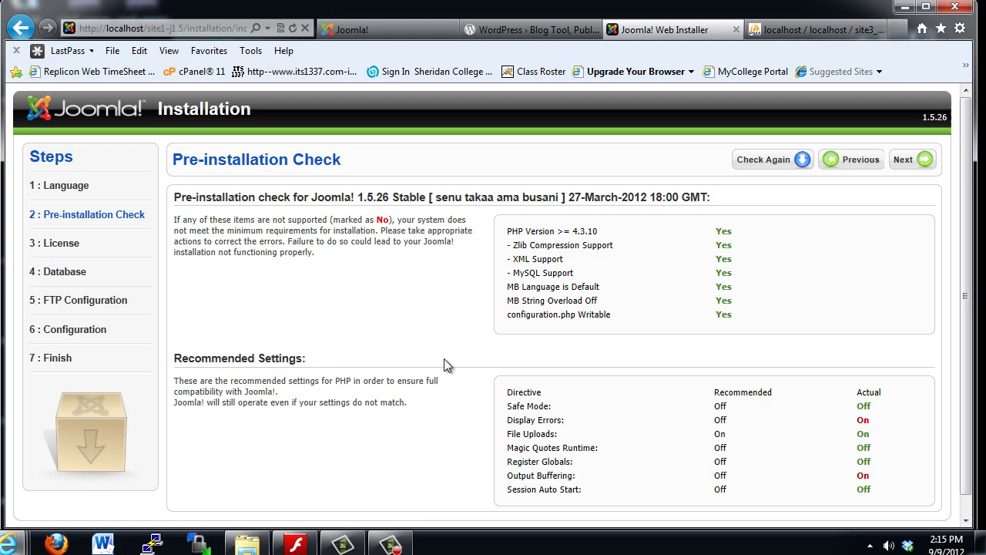
# - Advance to the License page, scroll through the GNU GPL text, and continue to database setup
pyautogui.click(906, 166)
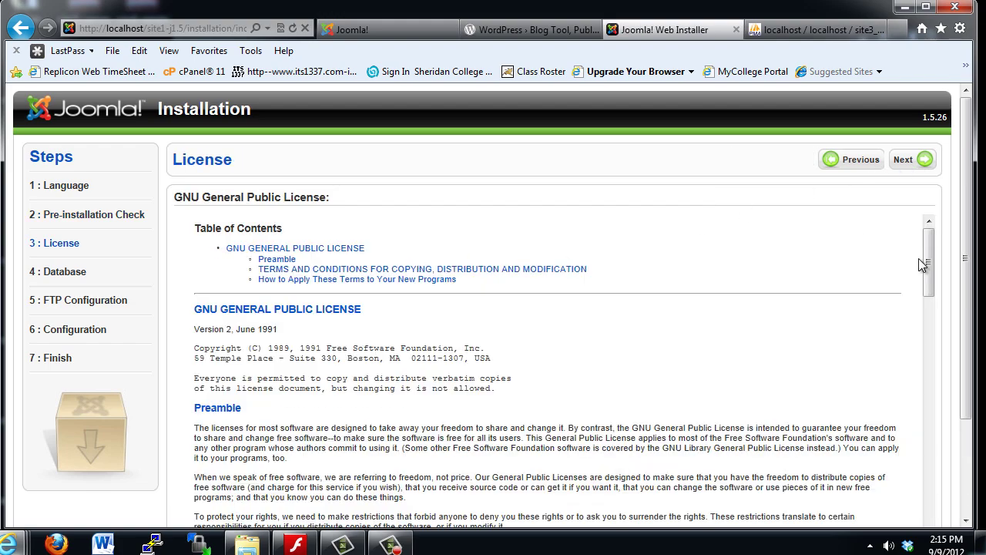
pyautogui.scroll(-2, 933, 345)
pyautogui.moveTo(933, 345); pyautogui.dragTo(930, 500)
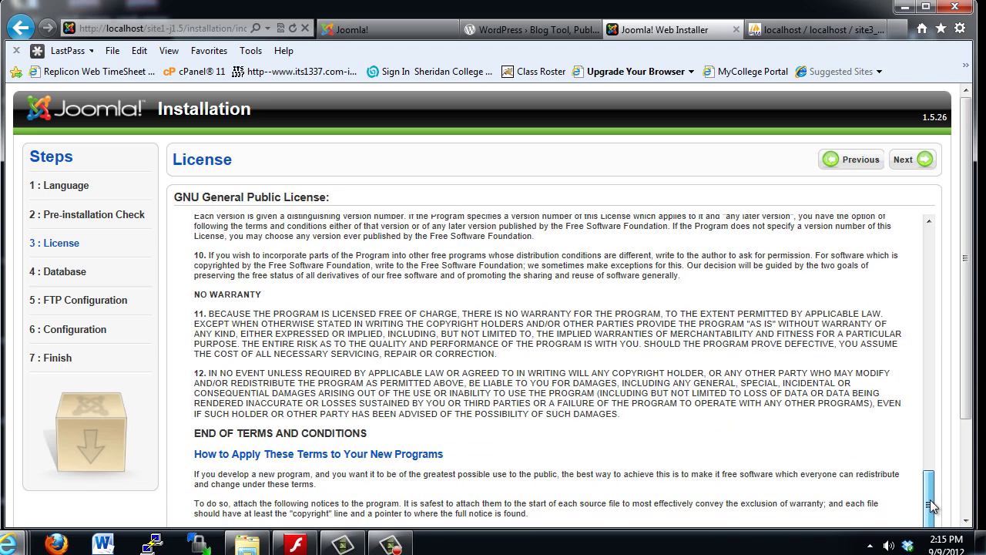
pyautogui.scroll(-3, 970, 383)
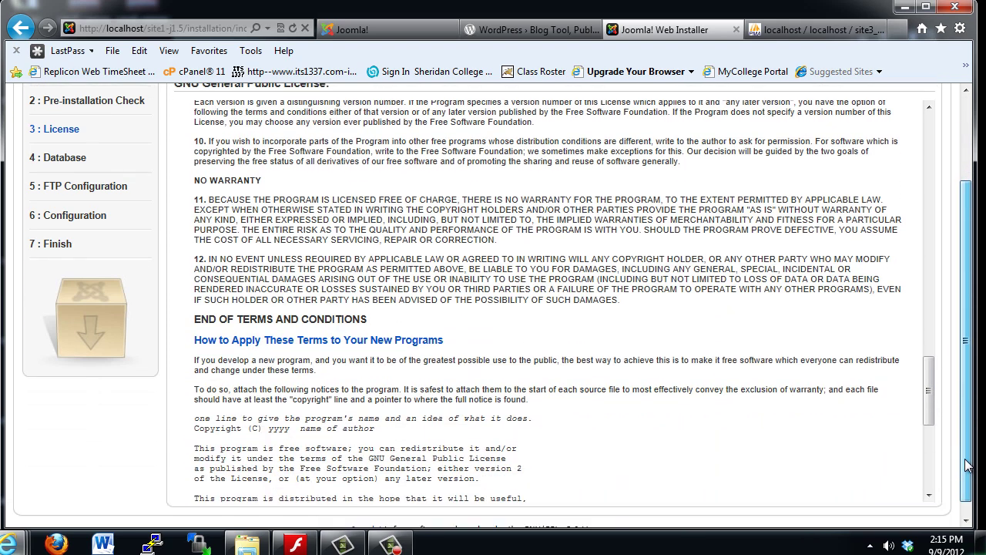
pyautogui.moveTo(927, 366); pyautogui.dragTo(936, 471)
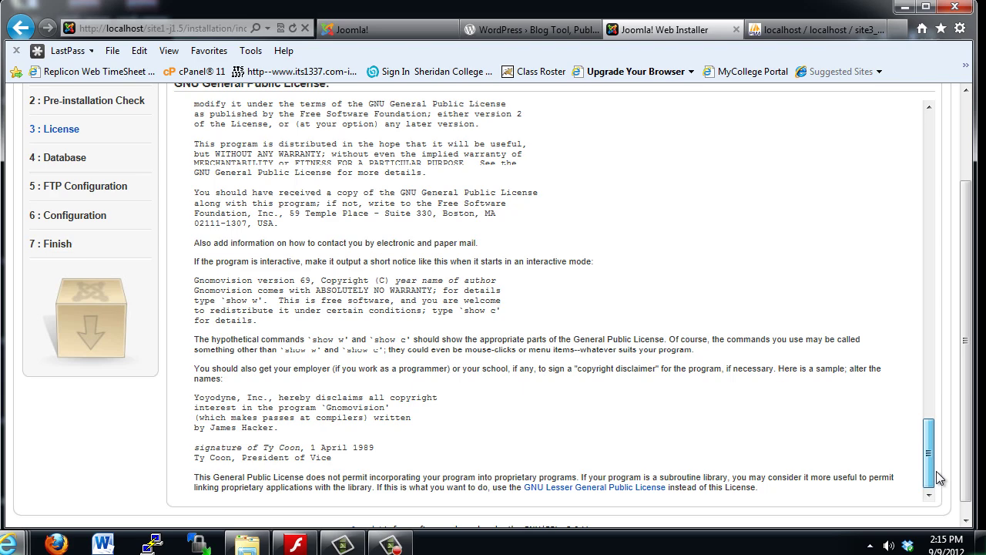
pyautogui.scroll(3, 940, 349)
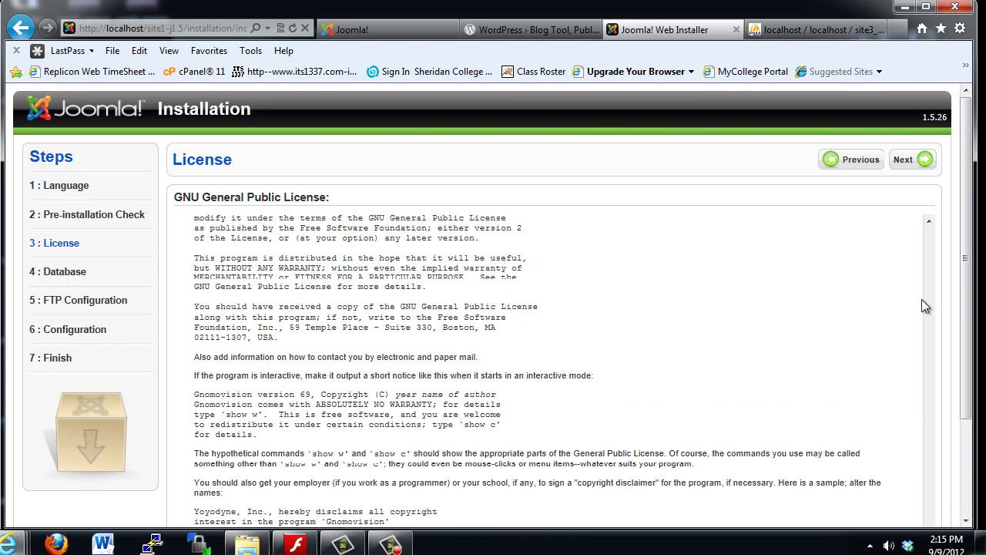
pyautogui.click(907, 162)
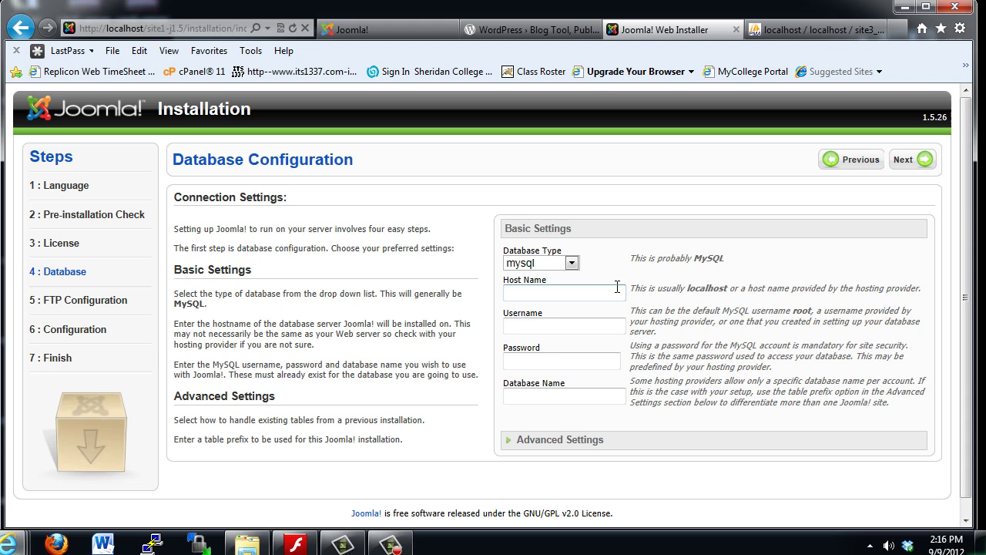
# - Keep mysql as the database type and enter host localhost and username root
pyautogui.click(573, 265)
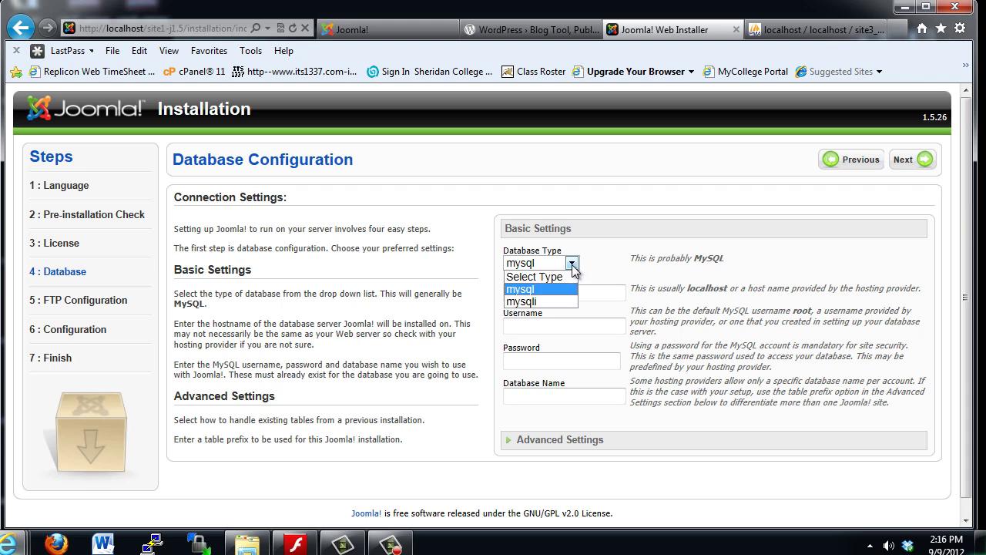
pyautogui.click(573, 265)
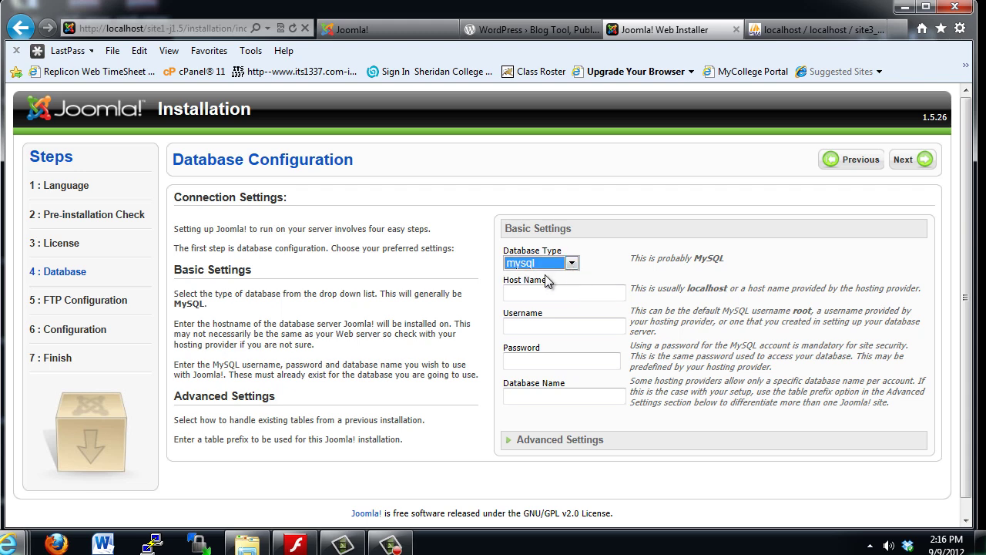
pyautogui.click(537, 298)
pyautogui.write('localho')
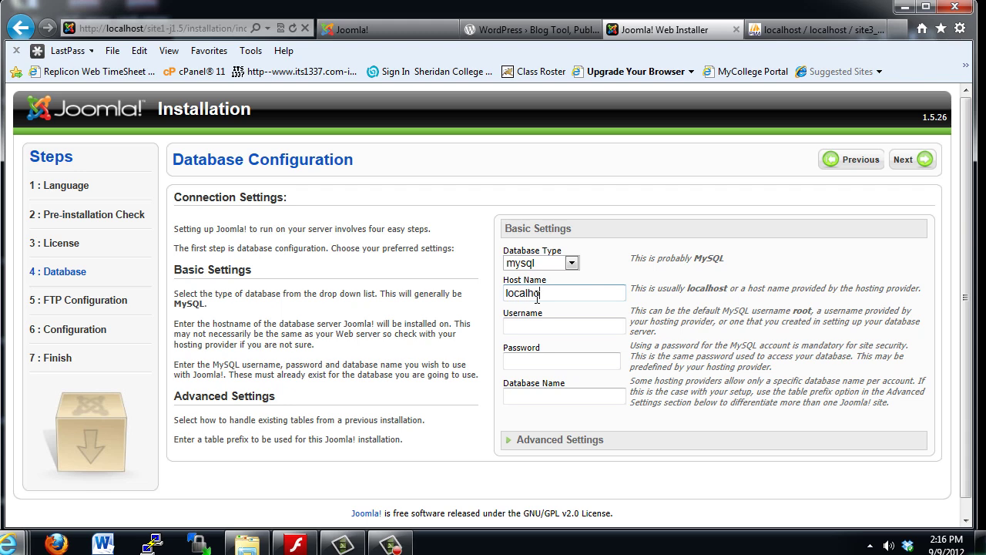
pyautogui.write('st')
pyautogui.click(544, 324)
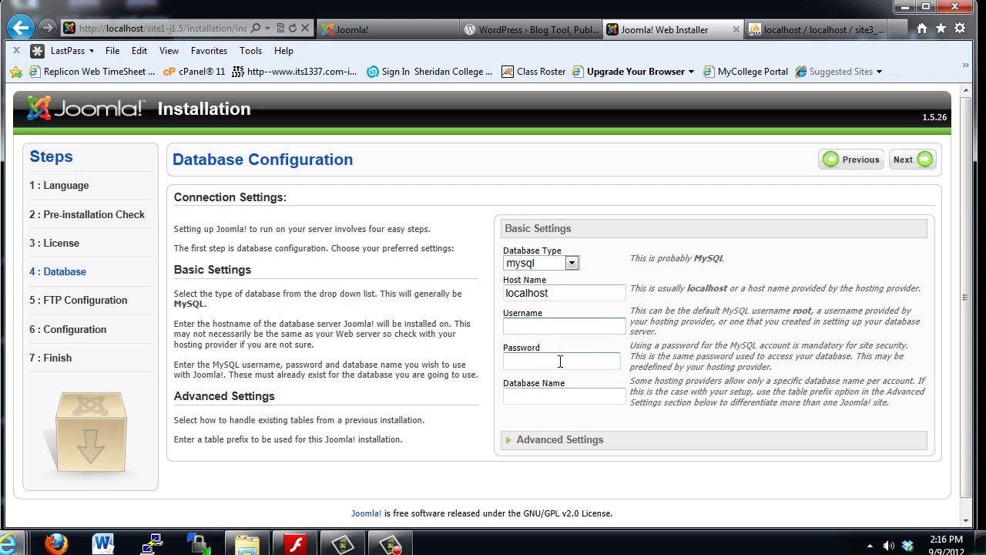
pyautogui.write('root')
# - Recheck the root username and leave the database password empty
pyautogui.moveTo(529, 327); pyautogui.dragTo(503, 327)
pyautogui.click(549, 327)
pyautogui.click(526, 365)
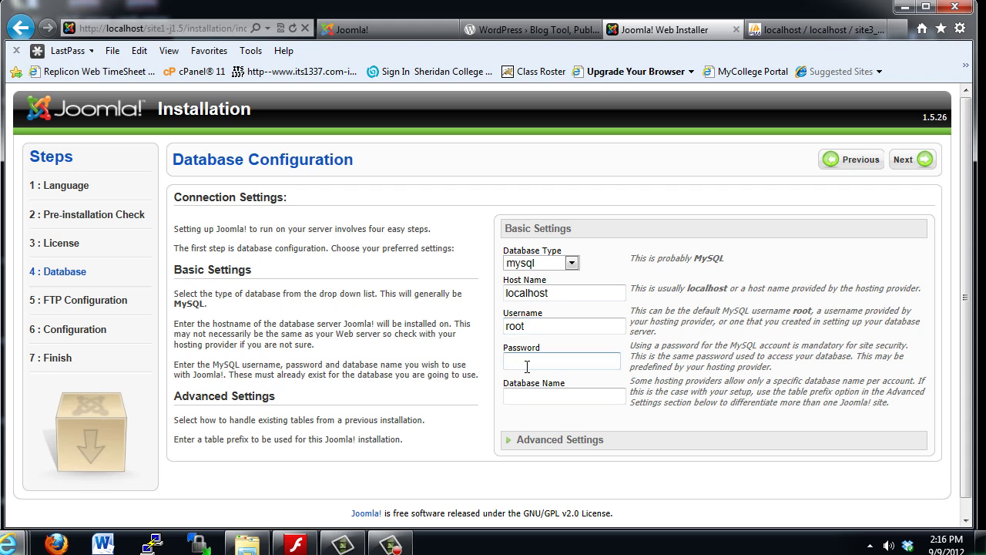
pyautogui.click(526, 327)
pyautogui.doubleClick(527, 326)
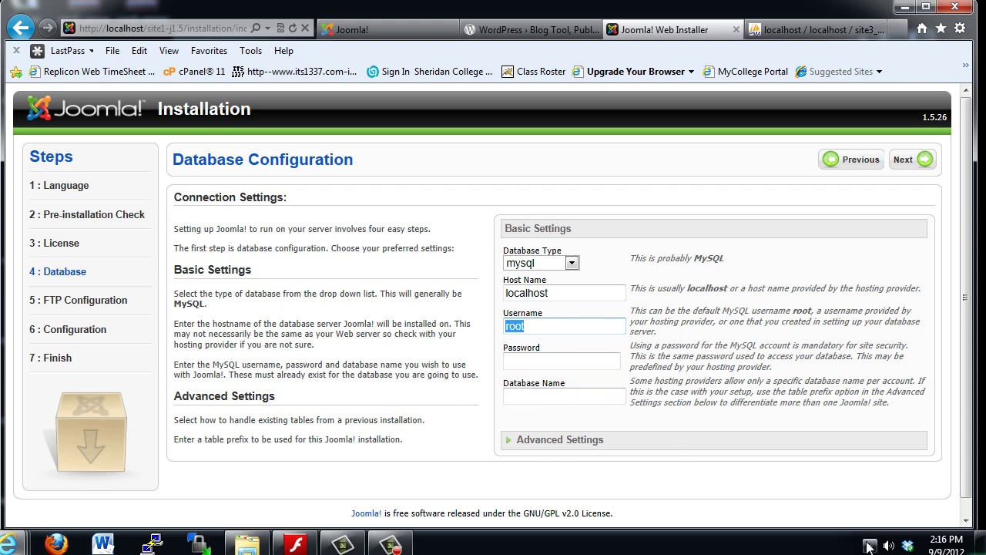
pyautogui.press('Tab')
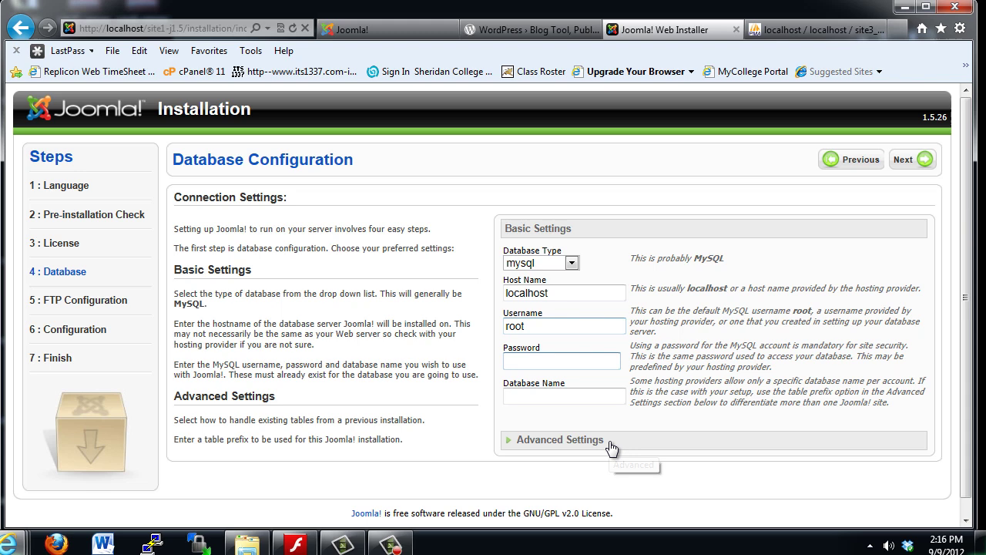
# - Enter database name site1_db and check the jos_ table prefix under Advanced Settings
pyautogui.click(518, 396)
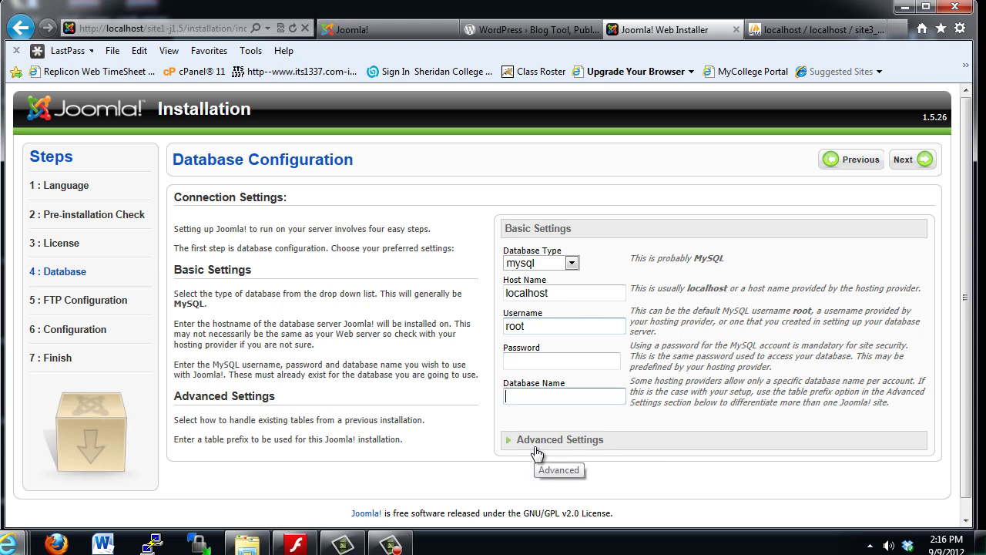
pyautogui.write('site1_db')
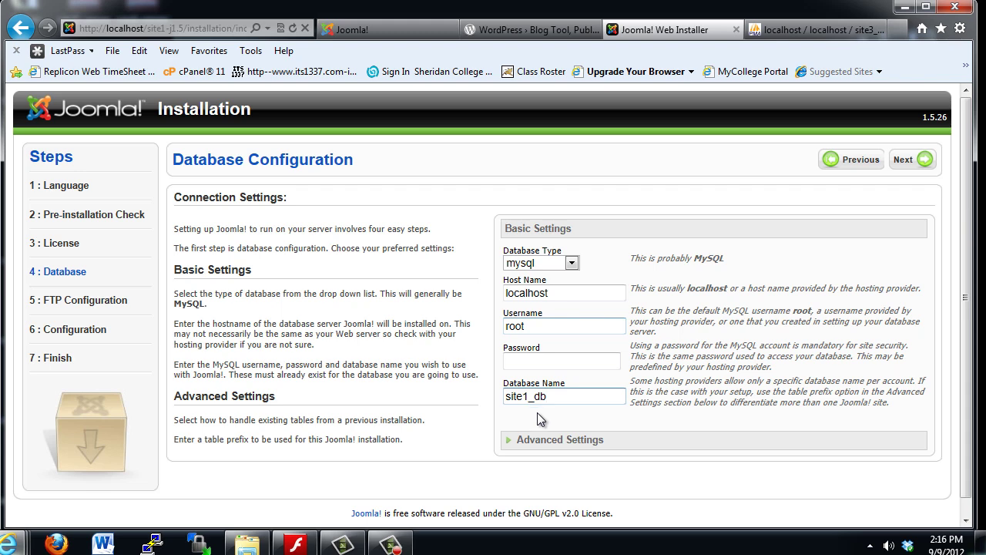
pyautogui.click(560, 447)
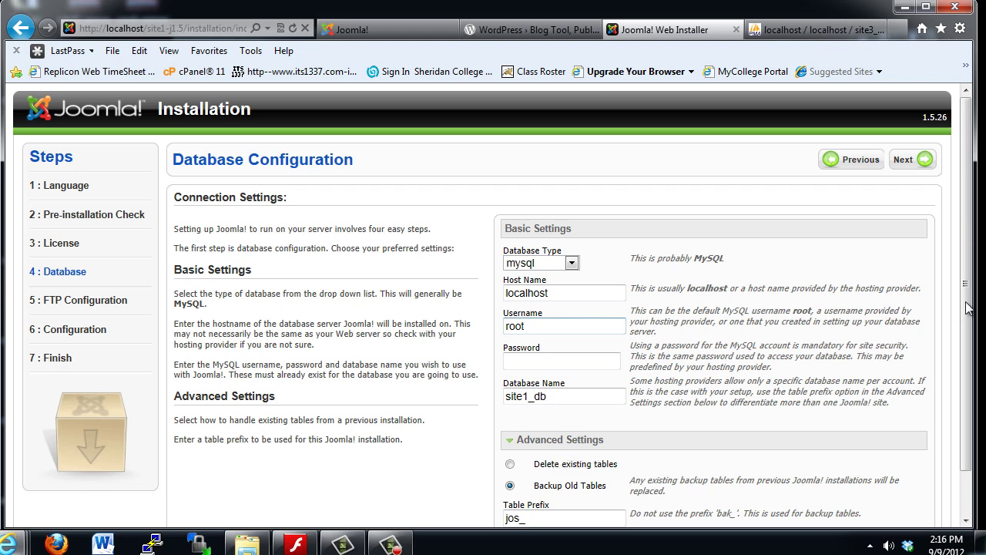
pyautogui.moveTo(963, 311); pyautogui.dragTo(969, 366)
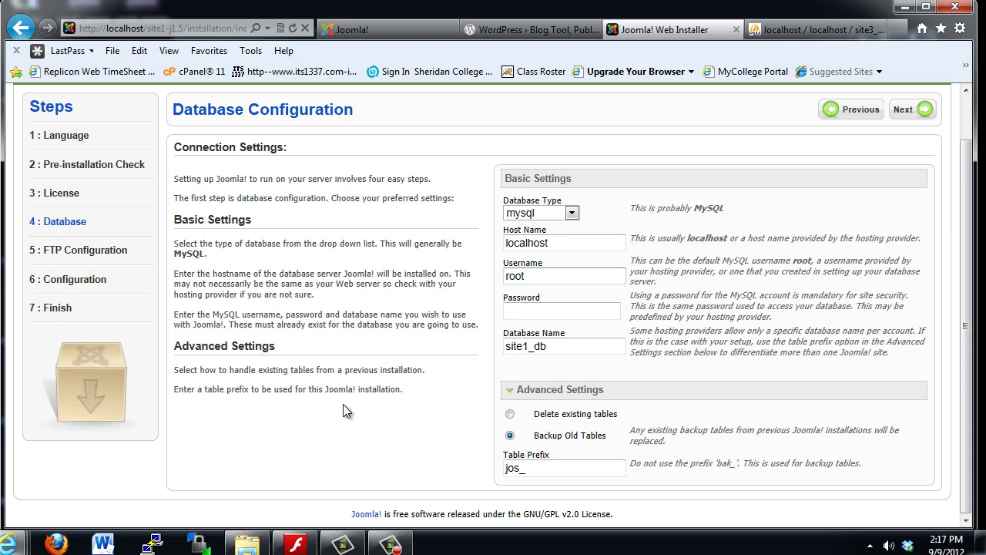
pyautogui.click(534, 391)
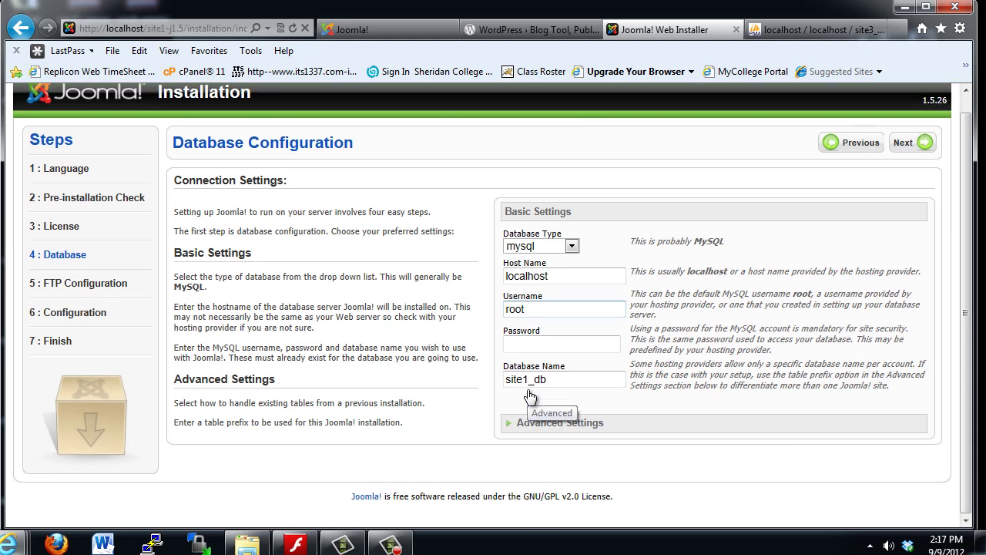
# - Accept the database settings, leave the FTP layer set to No, and continue to Main Configuration
pyautogui.click(905, 148)
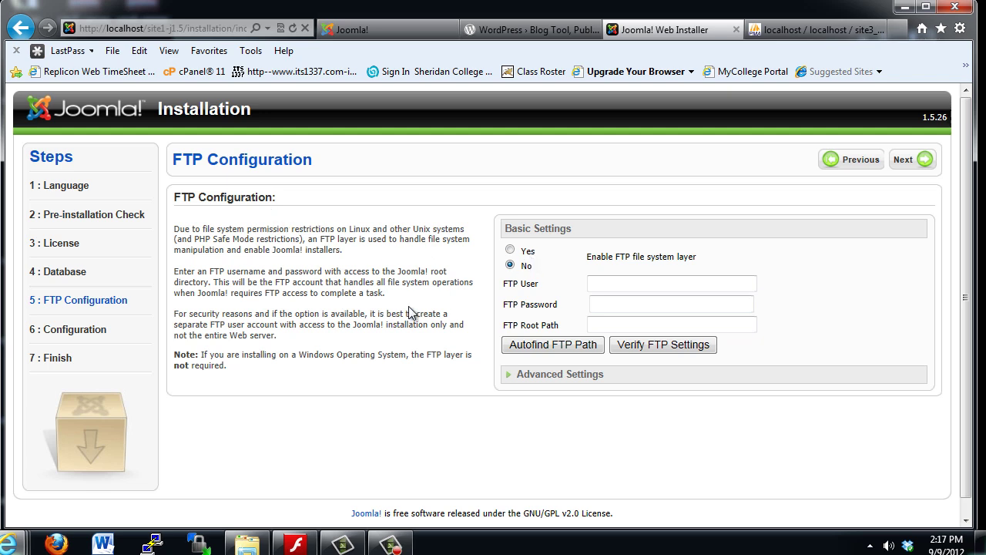
pyautogui.click(535, 380)
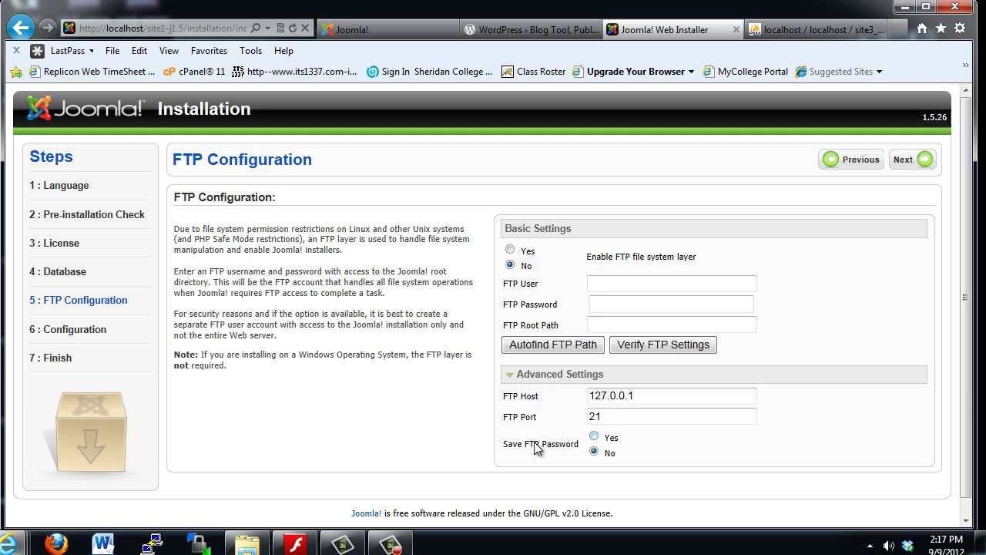
pyautogui.click(555, 374)
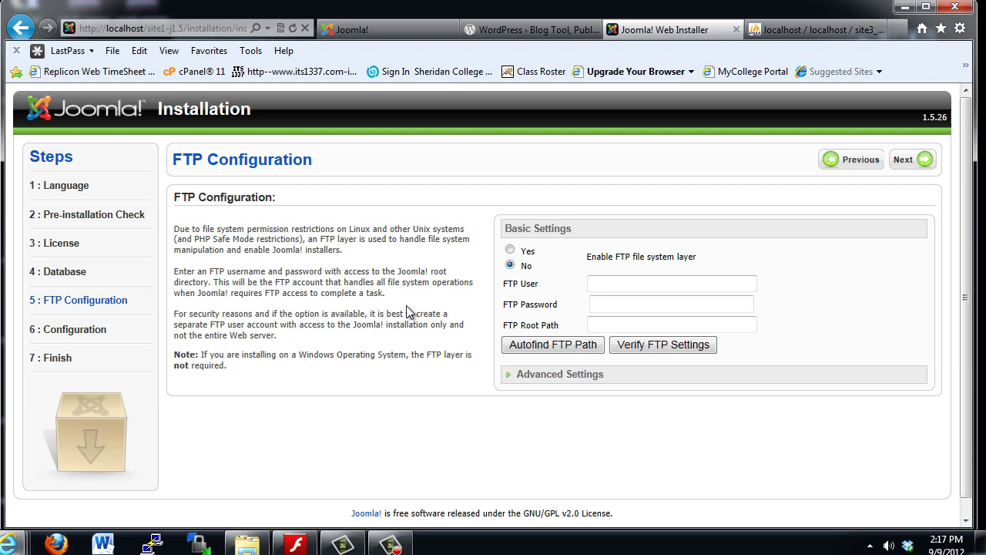
pyautogui.click(909, 167)
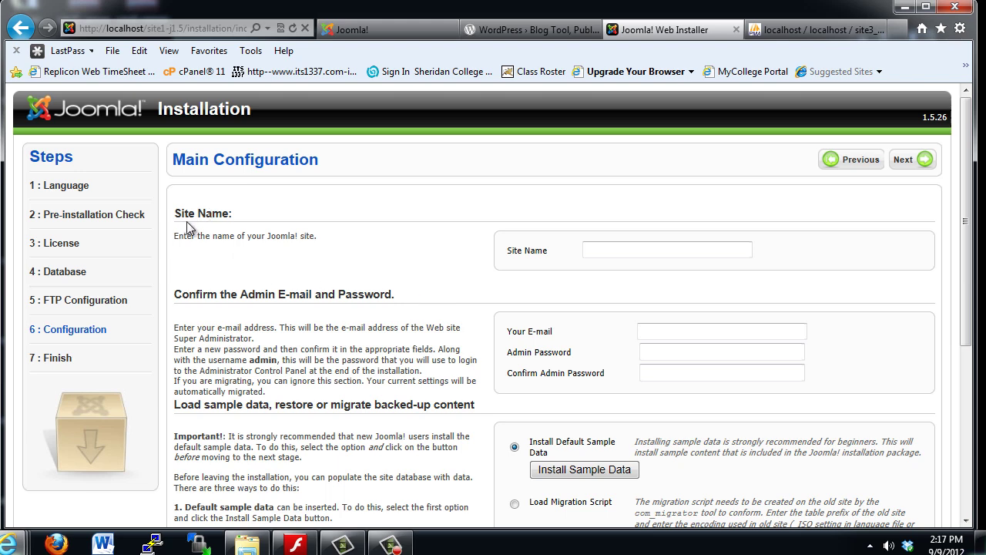
# - Name the site Site1-J1.5 and enter the admin password in both password fields
pyautogui.click(599, 248)
pyautogui.write('Site1-J1.5')
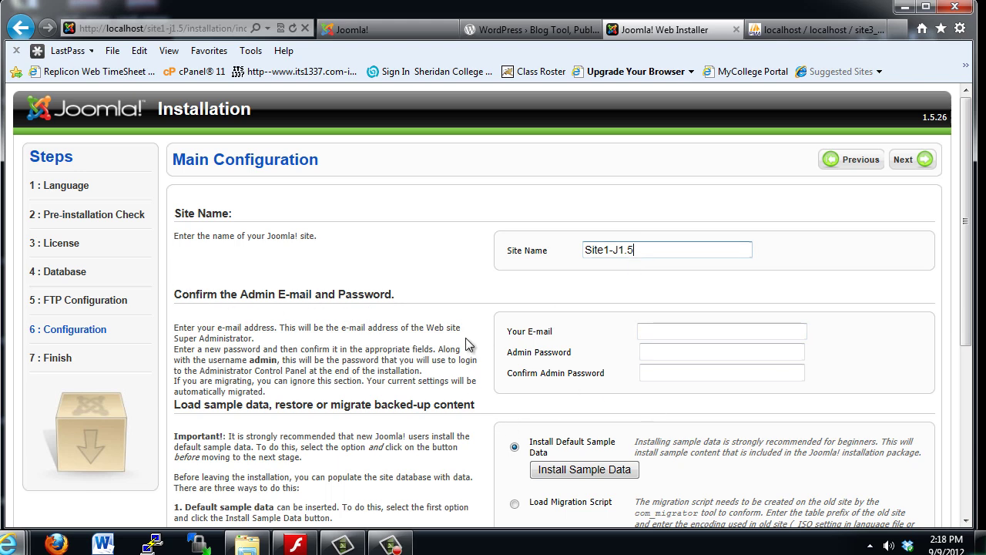
pyautogui.click(654, 373)
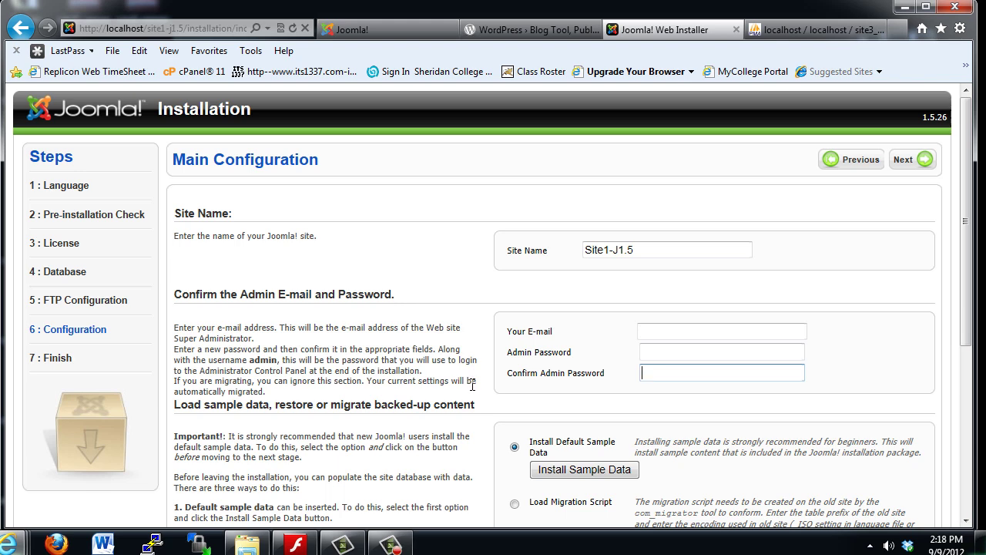
pyautogui.click(652, 352)
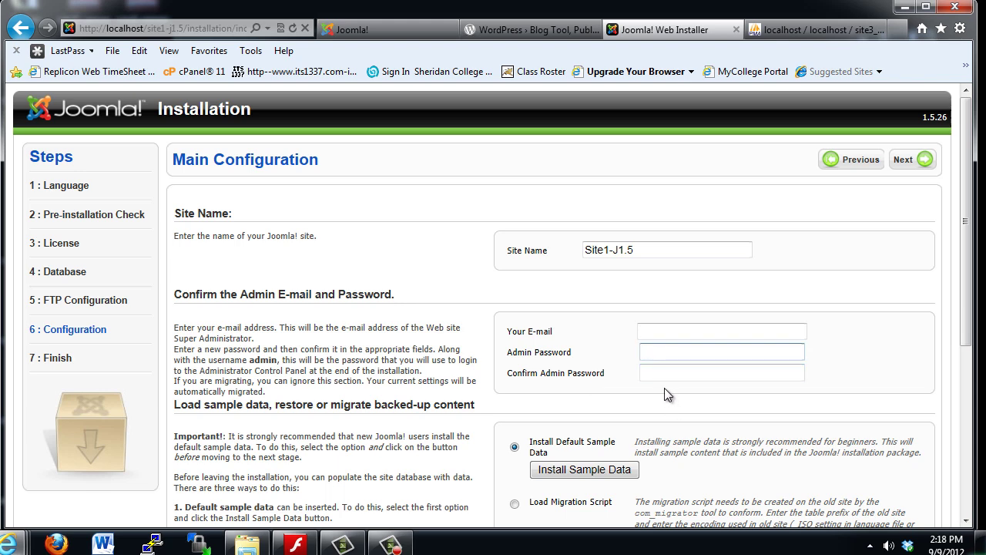
pyautogui.write('••••••')
pyautogui.click(648, 371)
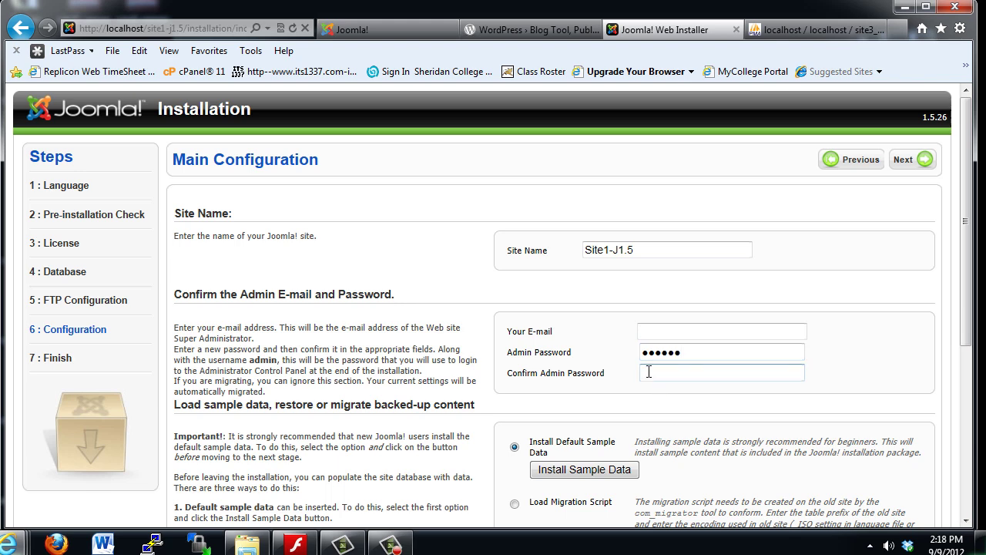
pyautogui.write('••••••')
# - Enter the administrator's e-mail address in Your E-mail
pyautogui.click(645, 329)
pyautogui.click(644, 329)
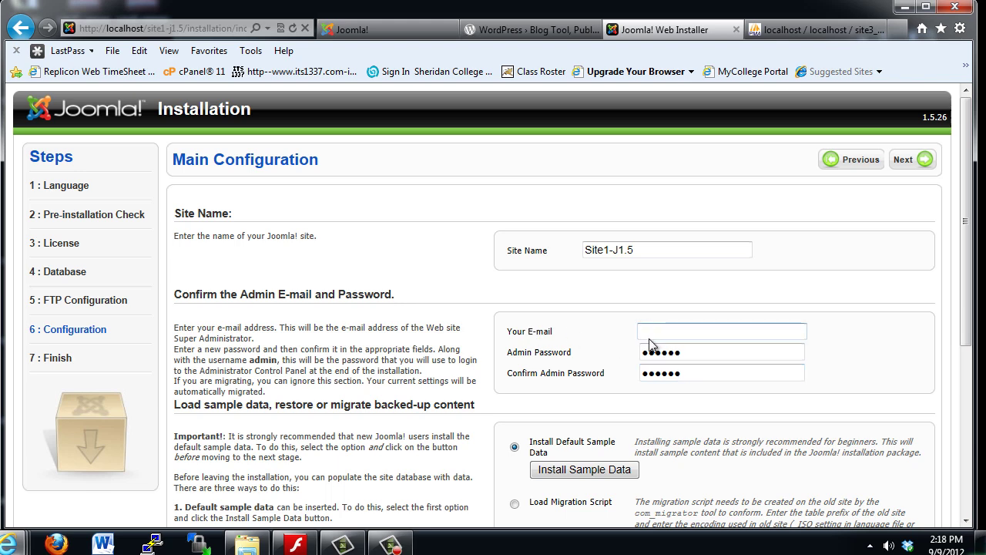
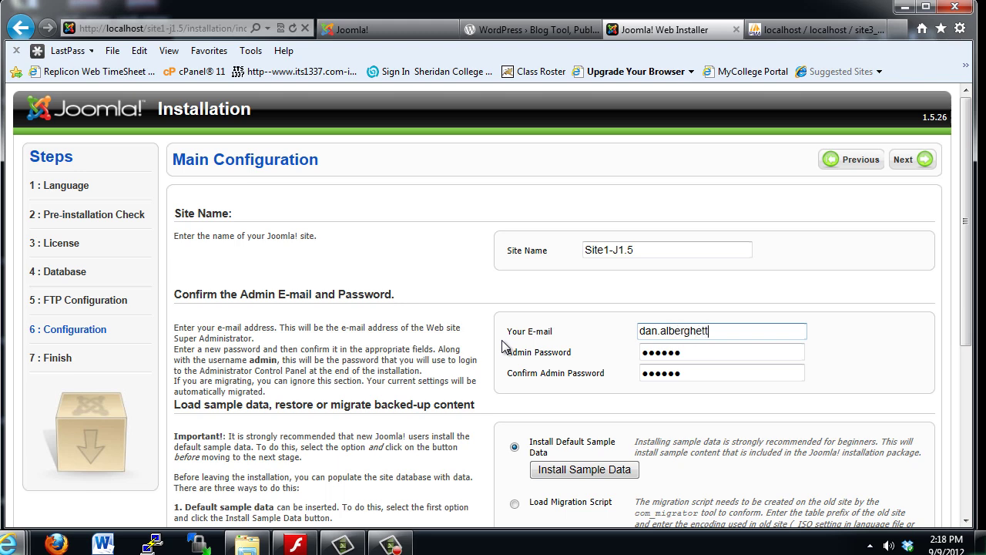
pyautogui.moveTo(967, 284); pyautogui.dragTo(973, 447)
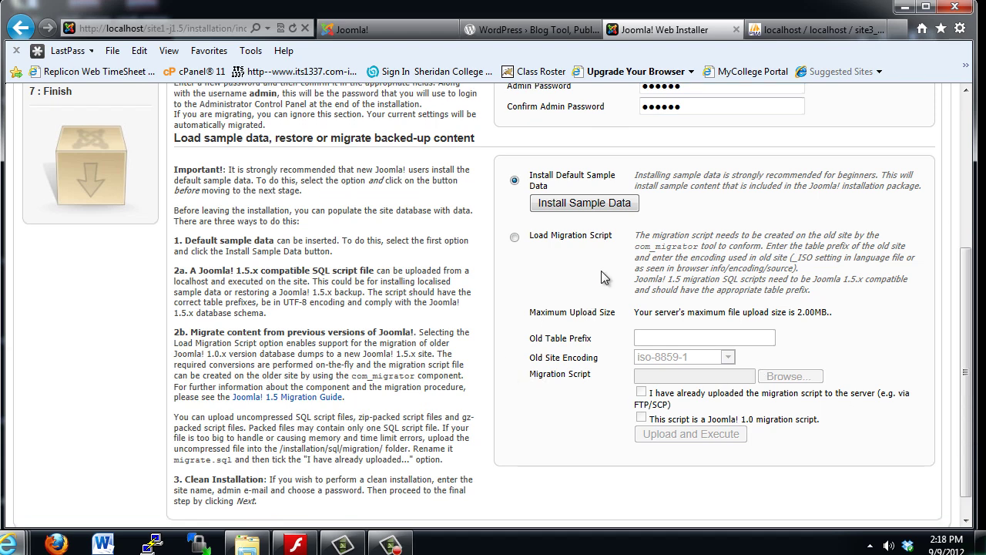
pyautogui.moveTo(970, 393); pyautogui.dragTo(954, 194)
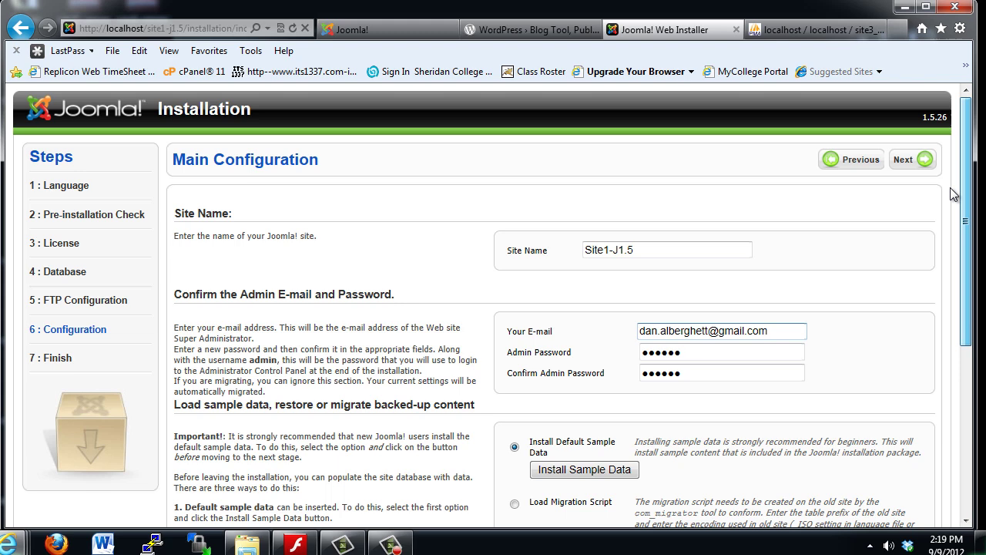
pyautogui.scroll(-3, 953, 220)
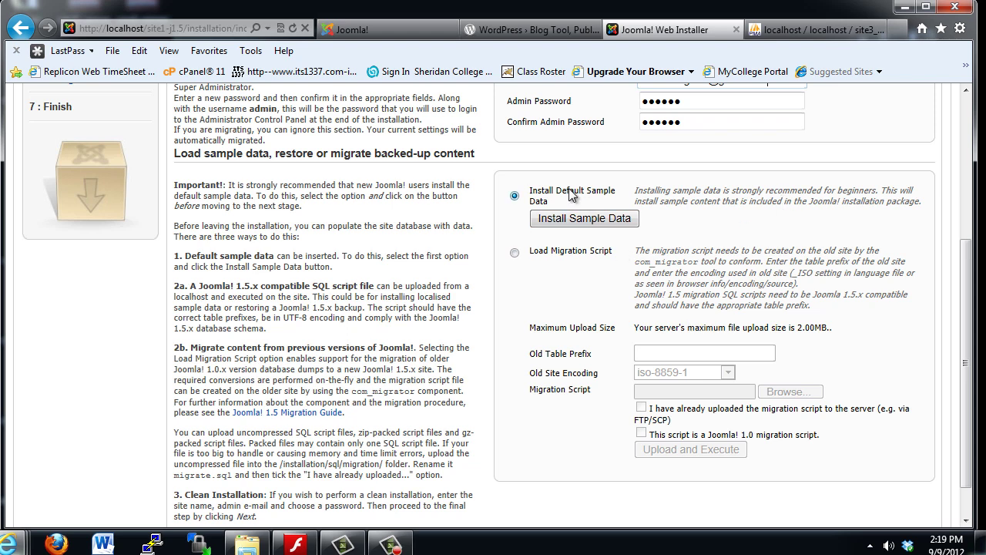
# - Install the default sample data and scroll back to the top of Main Configuration
pyautogui.click(582, 218)
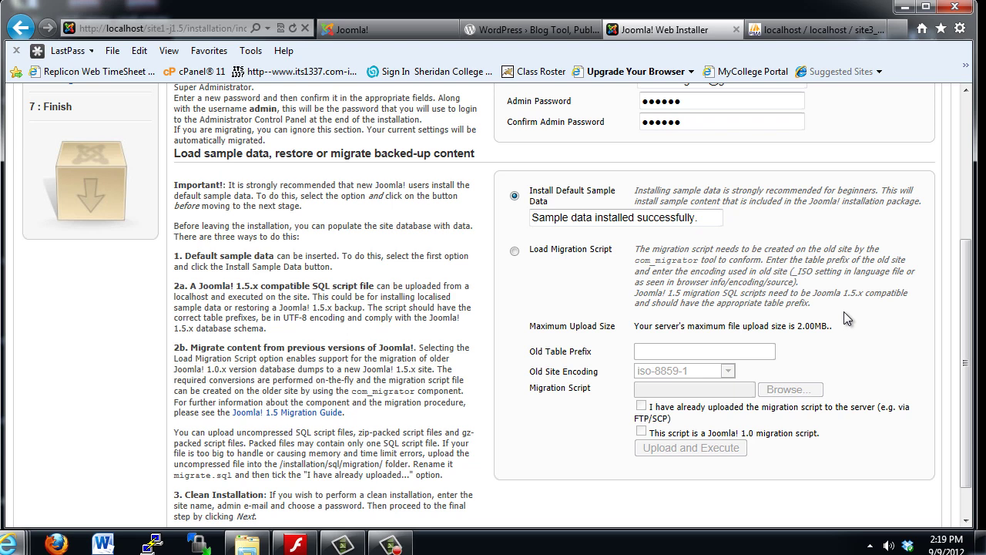
pyautogui.moveTo(973, 374); pyautogui.dragTo(968, 341)
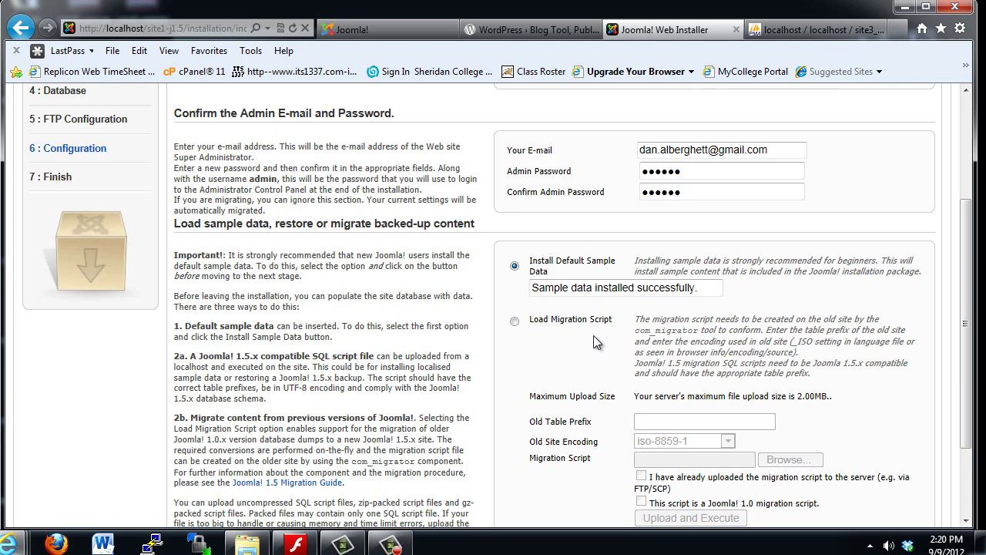
pyautogui.moveTo(966, 365); pyautogui.dragTo(946, 213)
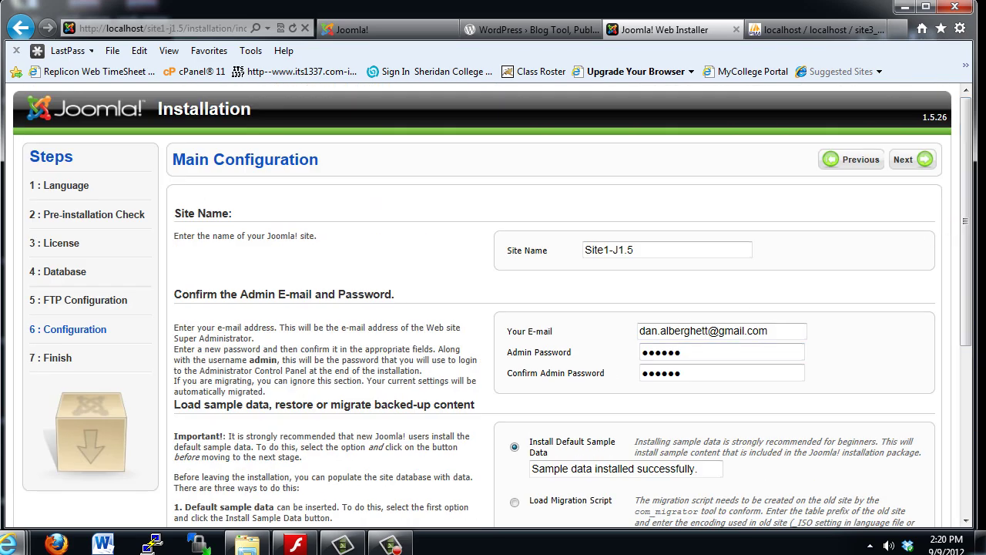
# - Complete the installation and highlight the warning to remove the installation directory
pyautogui.click(909, 167)
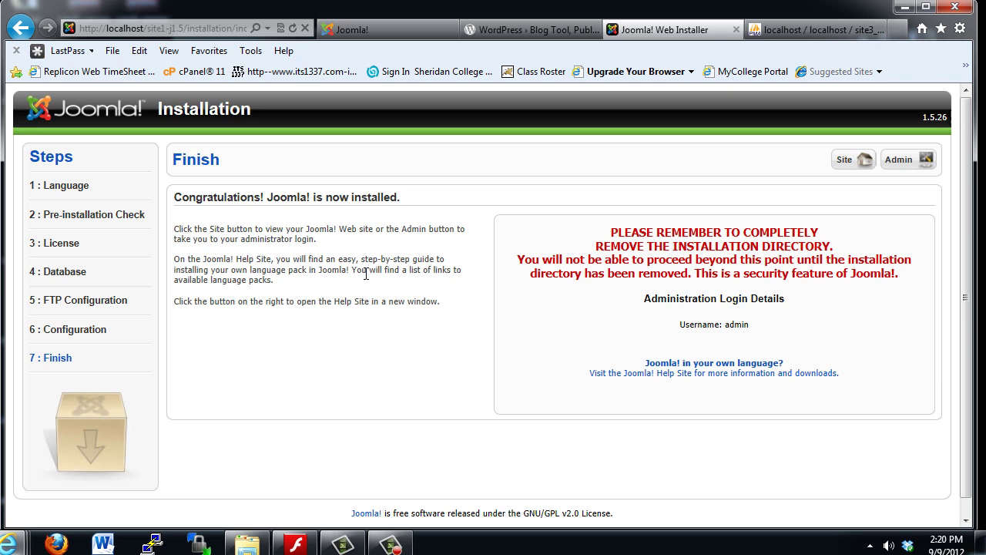
pyautogui.moveTo(610, 232); pyautogui.dragTo(900, 275)
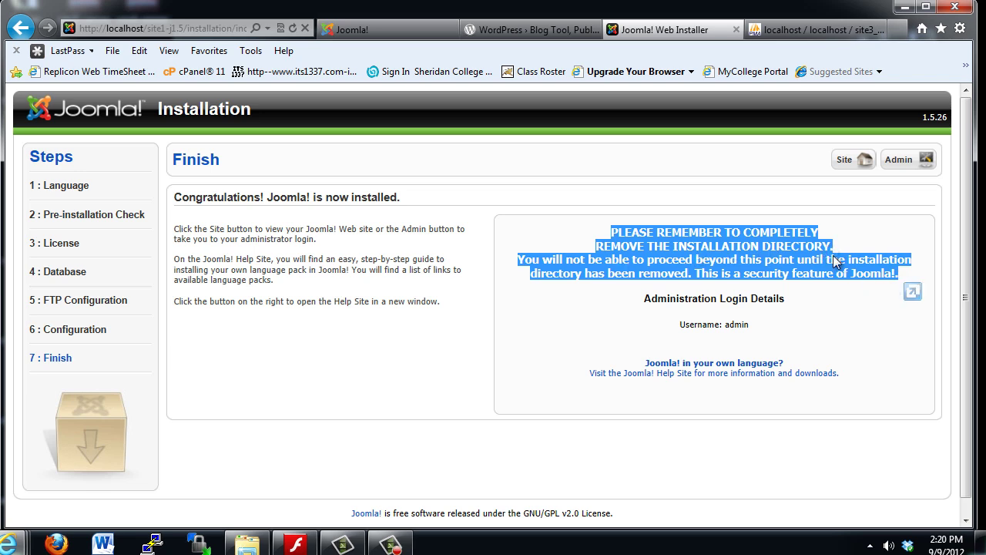
pyautogui.click(839, 314)
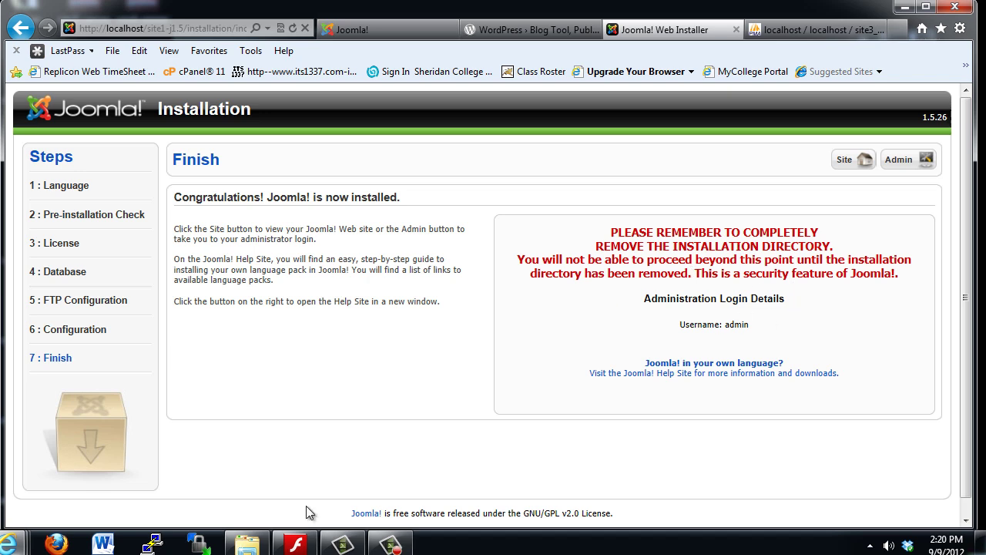
# - Open Explorer and navigate to the C:\wamp\www\site1-j1.5 folder
pyautogui.click(246, 544)
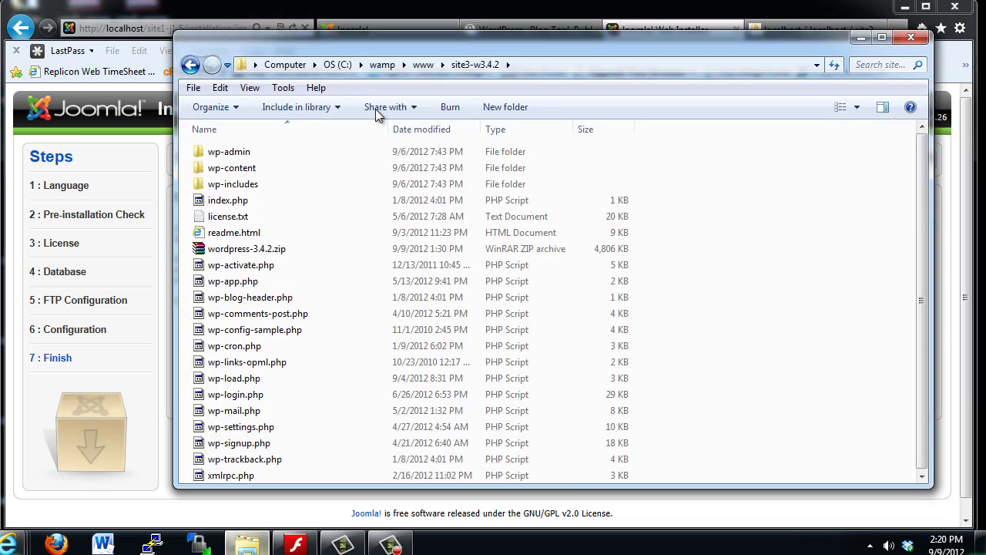
pyautogui.click(426, 66)
pyautogui.moveTo(471, 36); pyautogui.dragTo(441, 56)
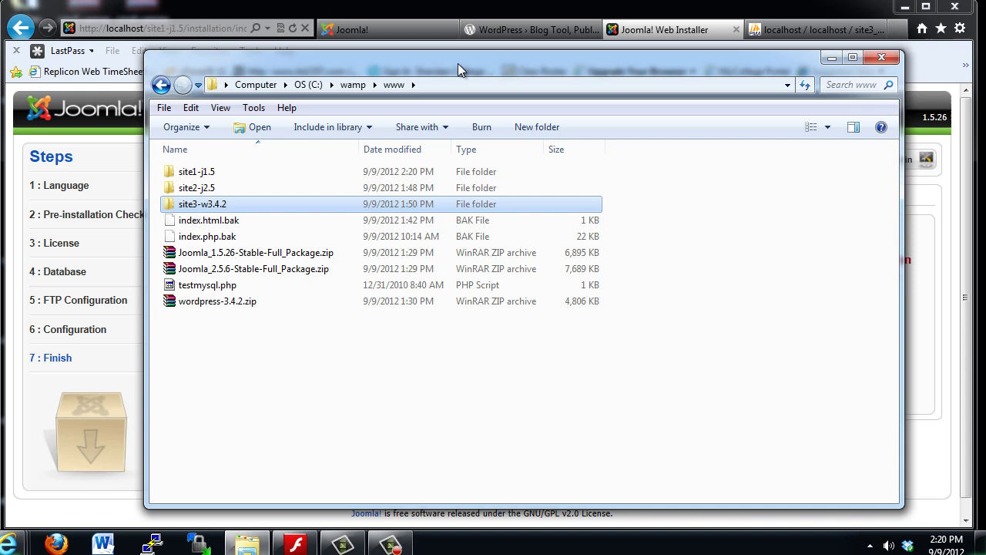
pyautogui.click(196, 174)
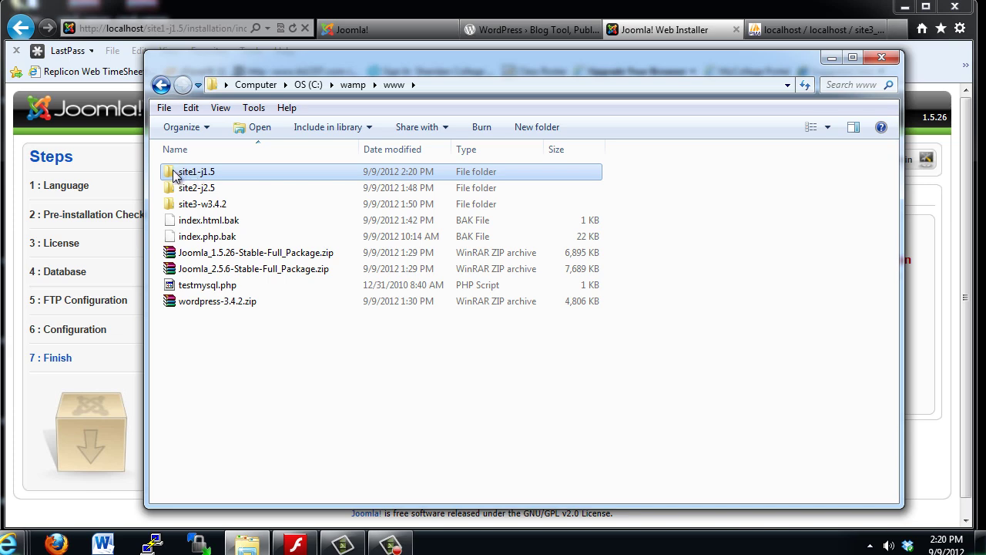
pyautogui.doubleClick(174, 176)
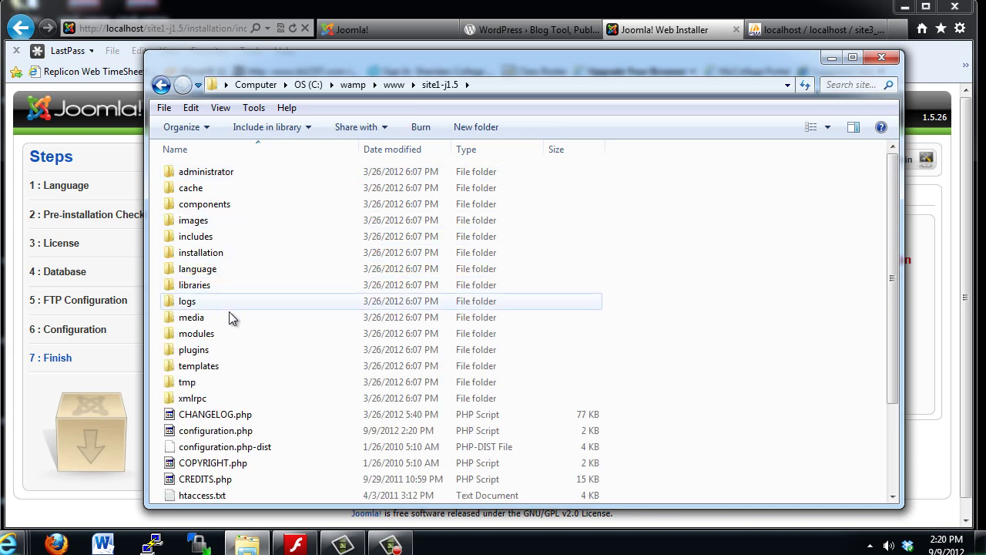
# - Permanently delete the installation folder and minimize Explorer
pyautogui.click(216, 258)
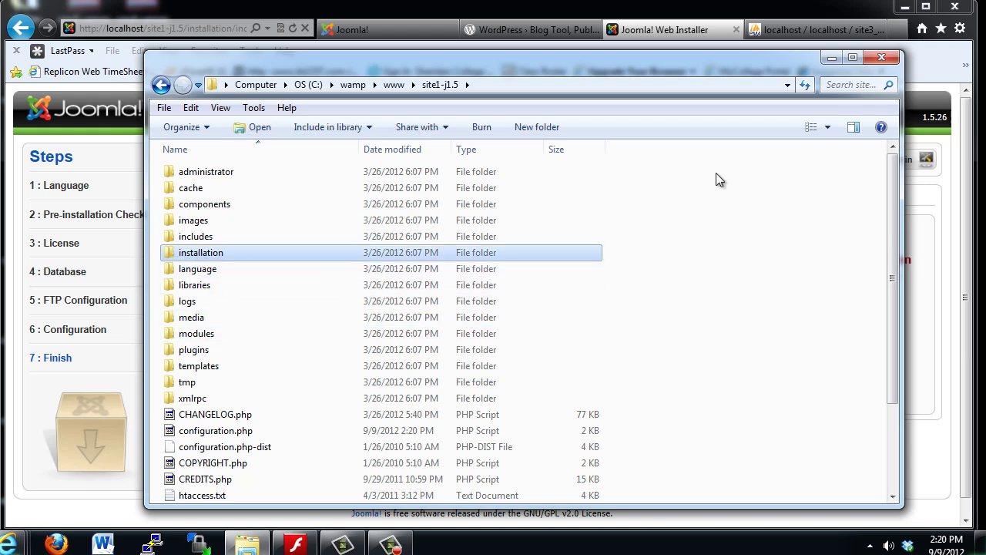
pyautogui.press('Delete')
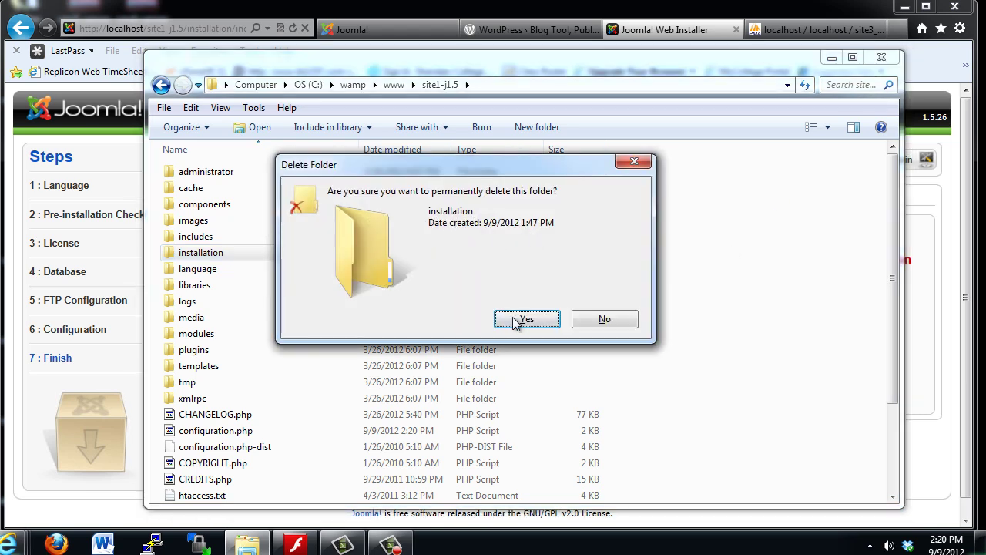
pyautogui.click(517, 322)
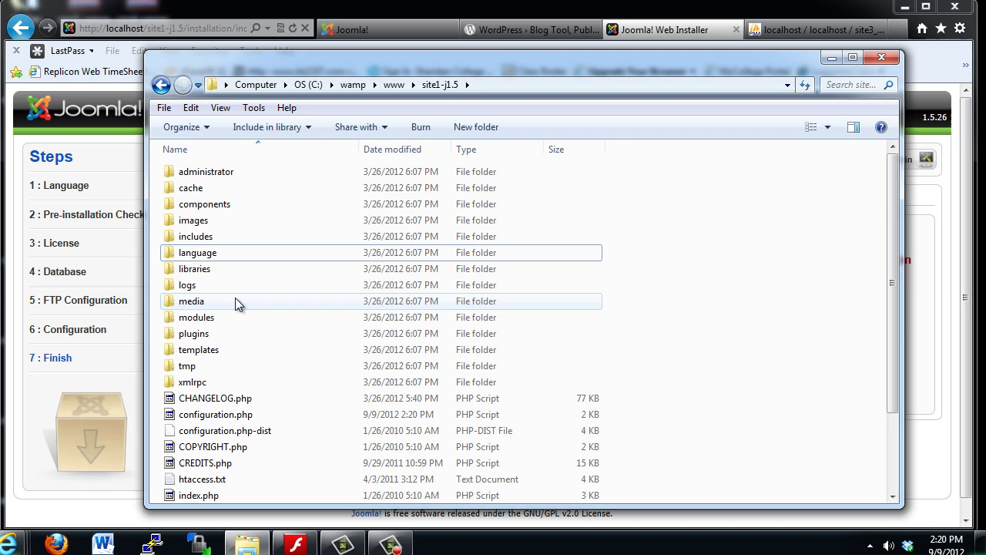
pyautogui.click(831, 58)
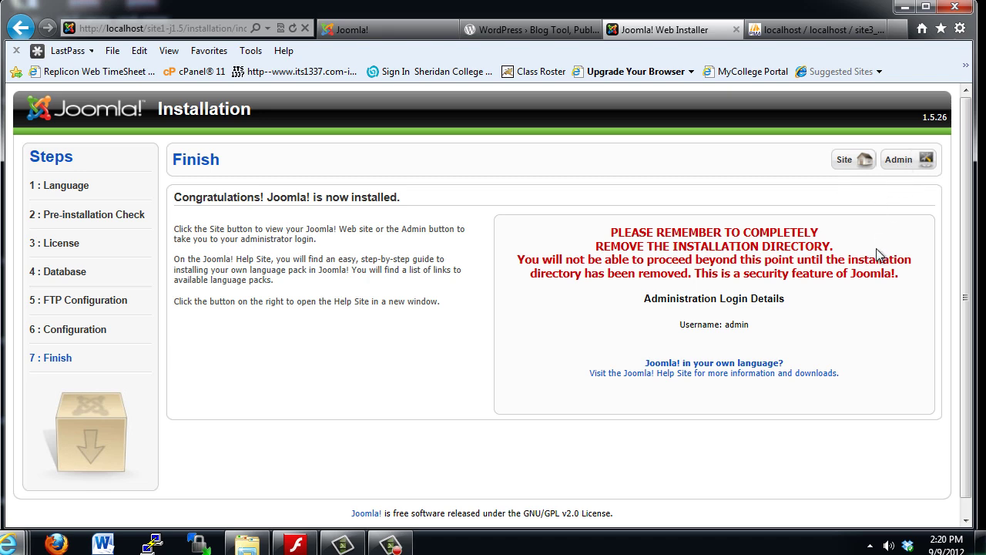
# - Open the new site and browse Joomla! Overview, About Joomla! and Features, then switch to phpMyAdmin
pyautogui.click(844, 160)
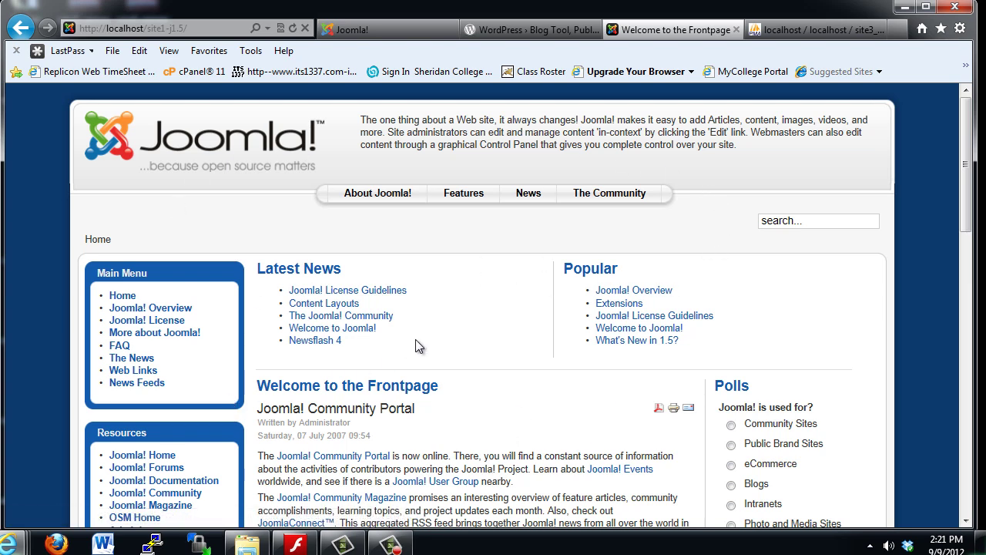
pyautogui.click(126, 308)
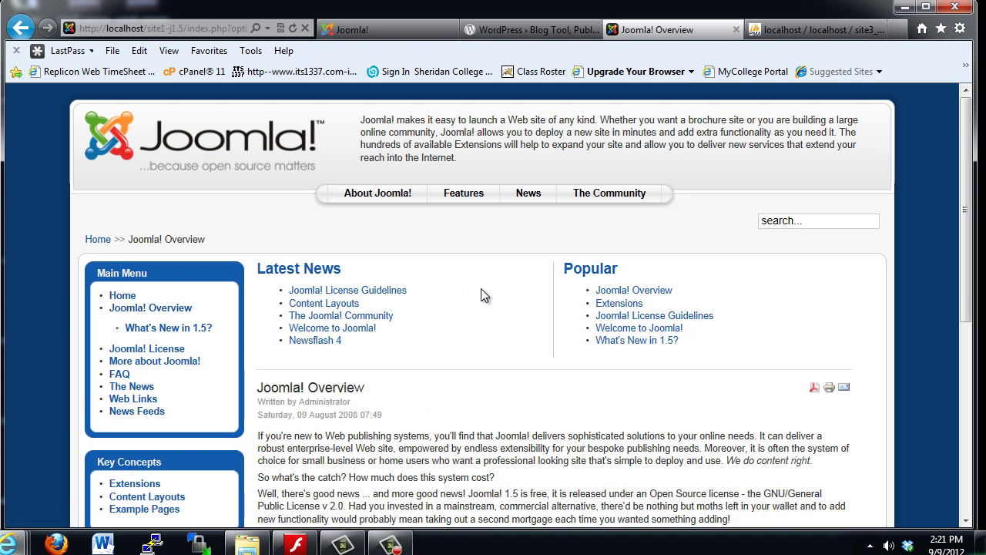
pyautogui.click(386, 207)
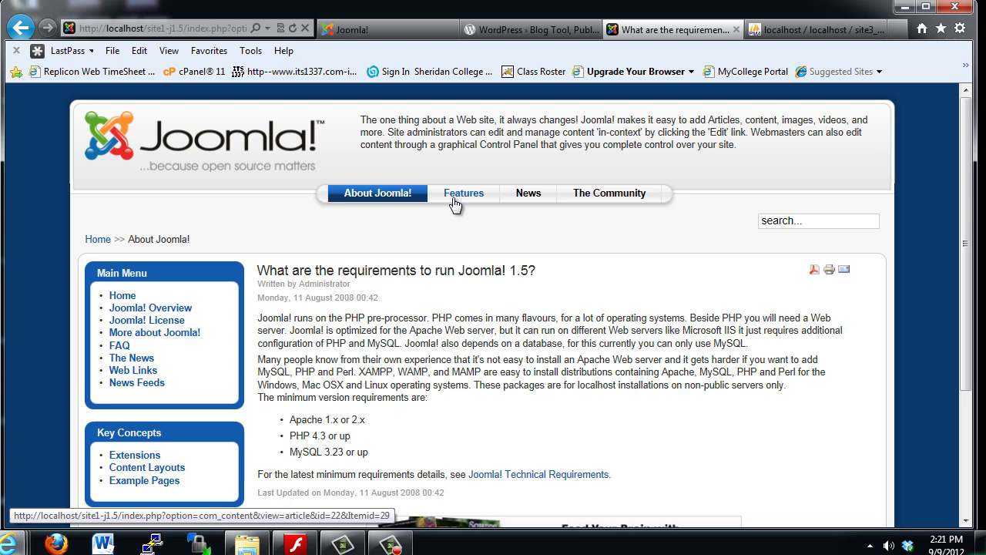
pyautogui.click(464, 203)
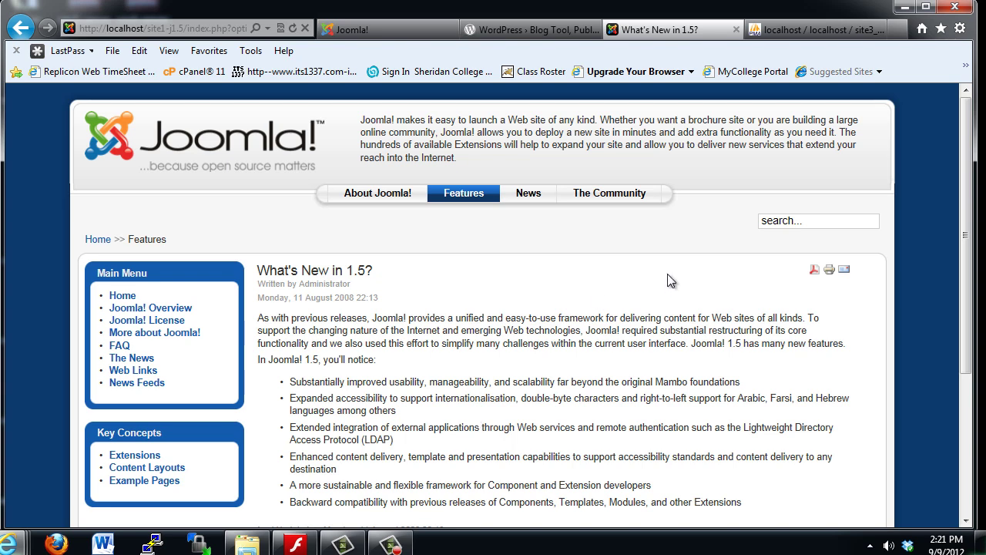
pyautogui.click(782, 37)
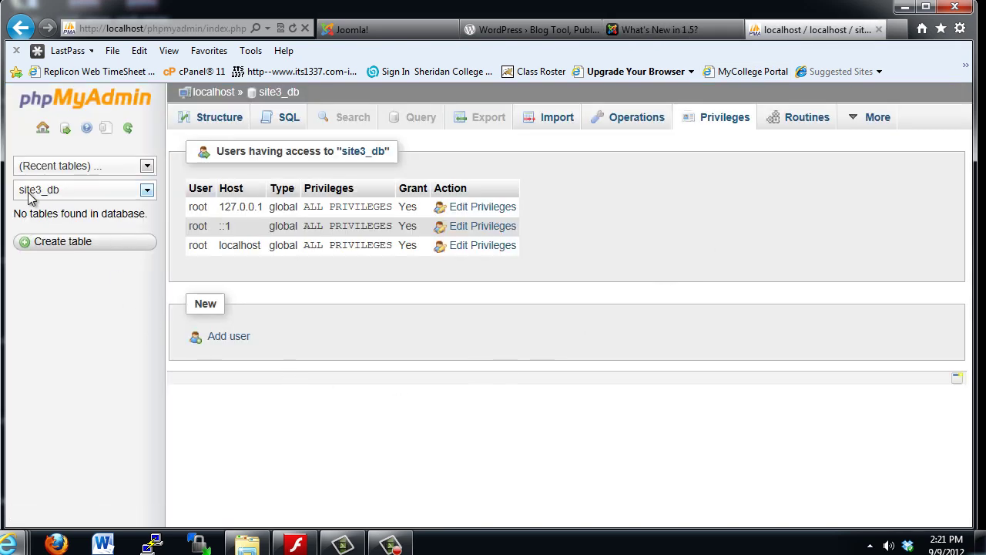
# - Select site1_db in phpMyAdmin's database list and scroll through its jos_ tables
pyautogui.click(147, 190)
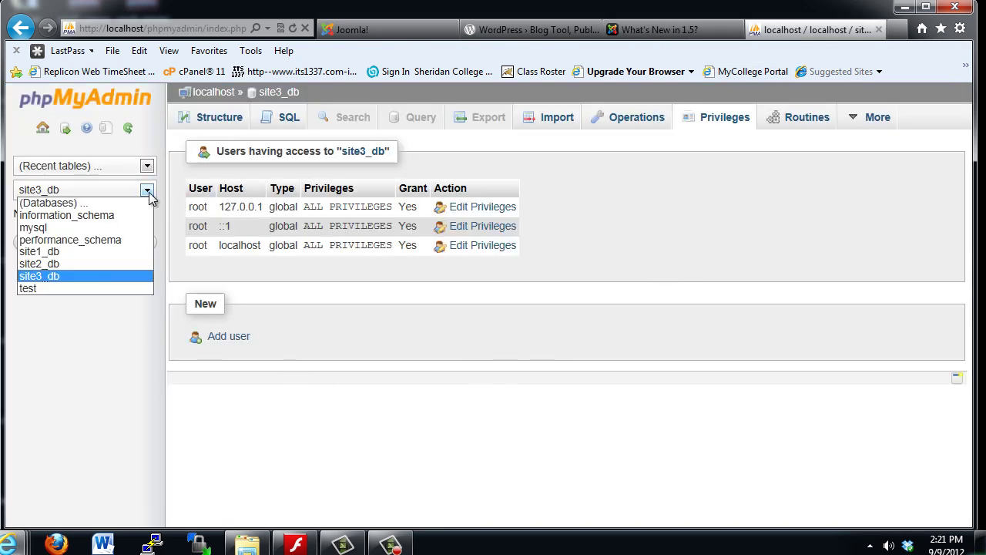
pyautogui.click(64, 252)
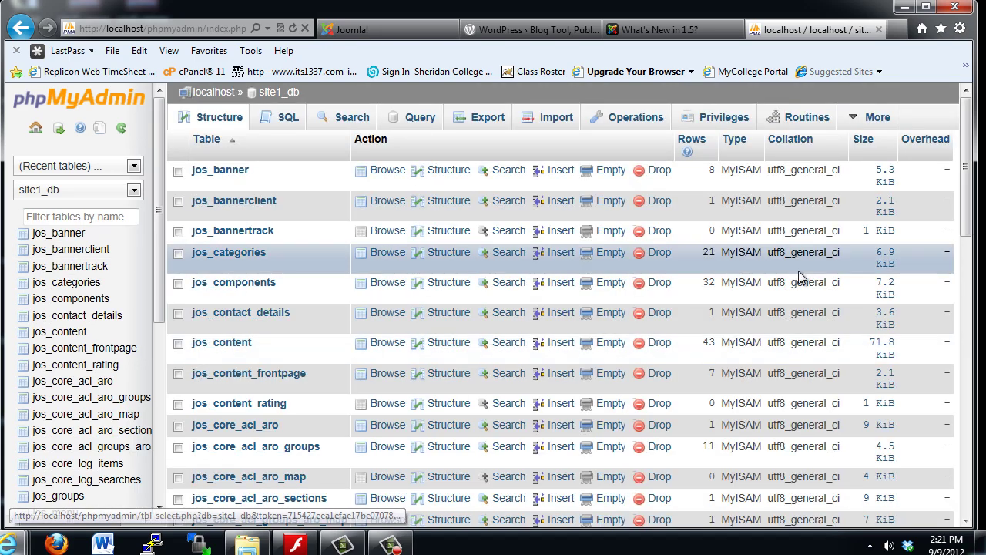
pyautogui.moveTo(968, 195); pyautogui.dragTo(964, 179)
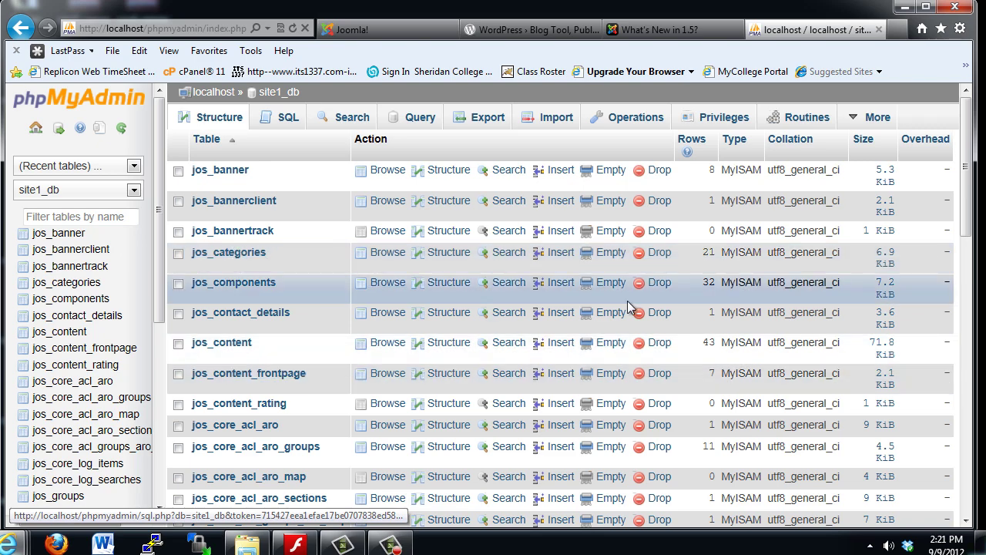
pyautogui.moveTo(962, 202); pyautogui.dragTo(968, 177)
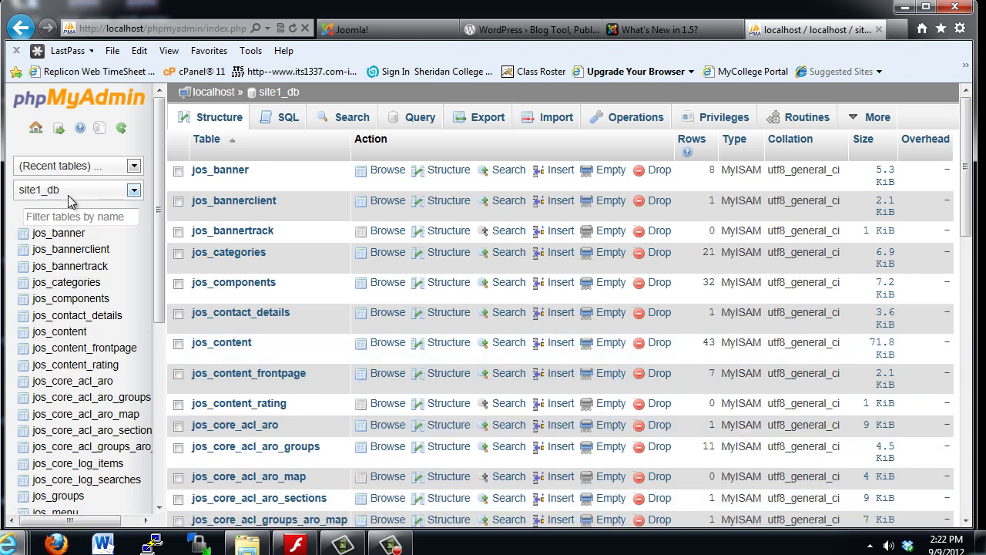
pyautogui.scroll(-4, 156, 237)
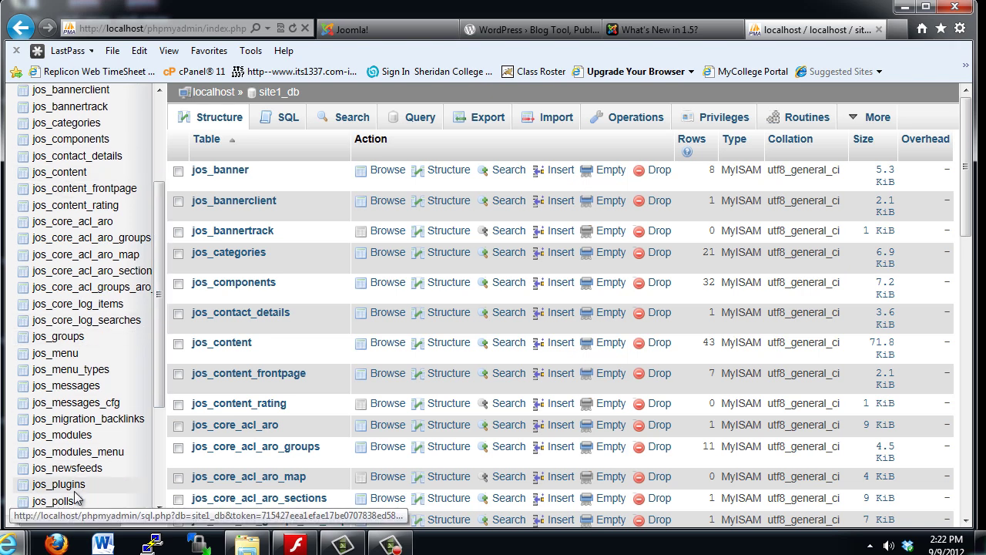
pyautogui.scroll(4, 161, 375)
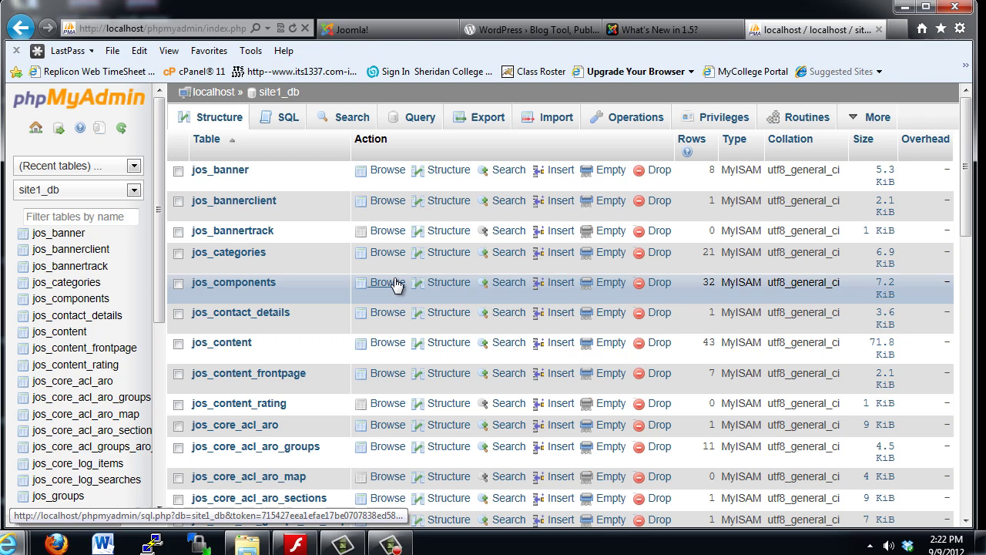
# - Back on the What's New in 1.5? article, select the intro text down to the fourth bullet
pyautogui.click(661, 31)
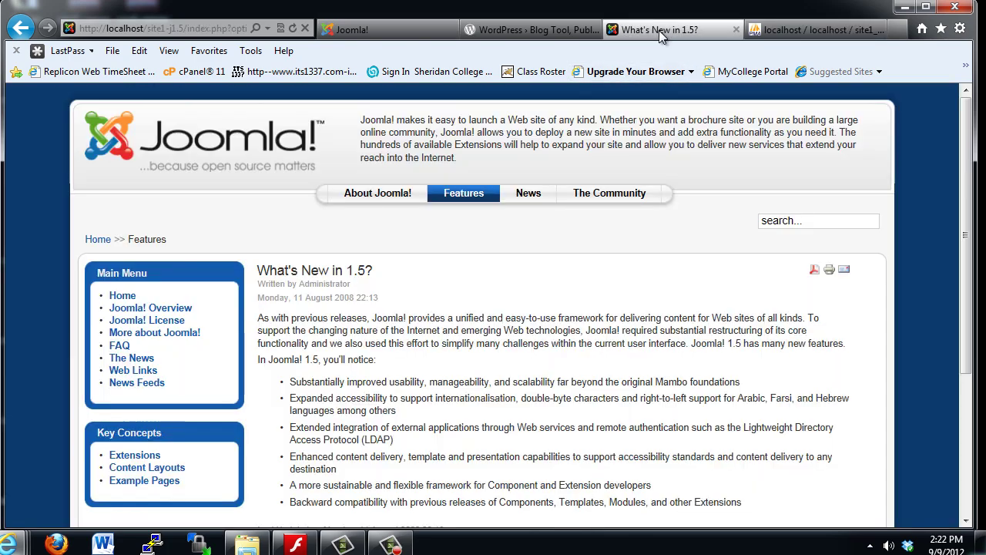
pyautogui.moveTo(273, 318); pyautogui.dragTo(587, 468)
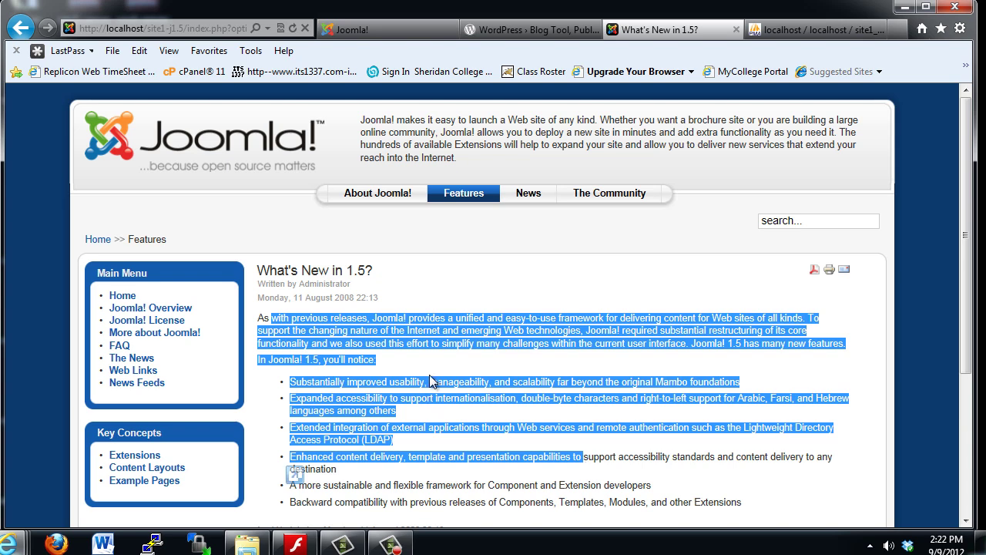